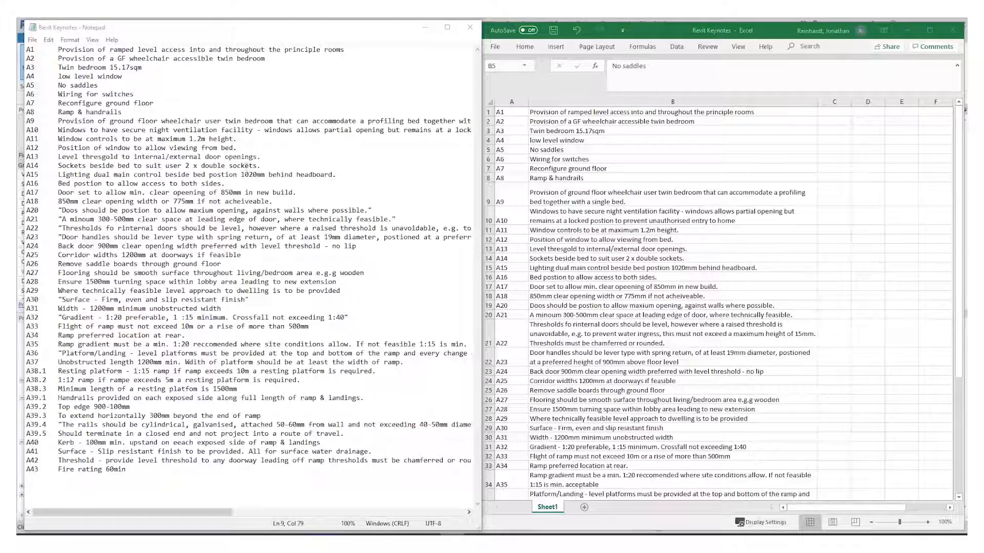
Examine the first keynotes in the spreadsheet, switch to Revit, and inspect the keynote tag below the Mechanical room on the plan.
left_click(632, 122)
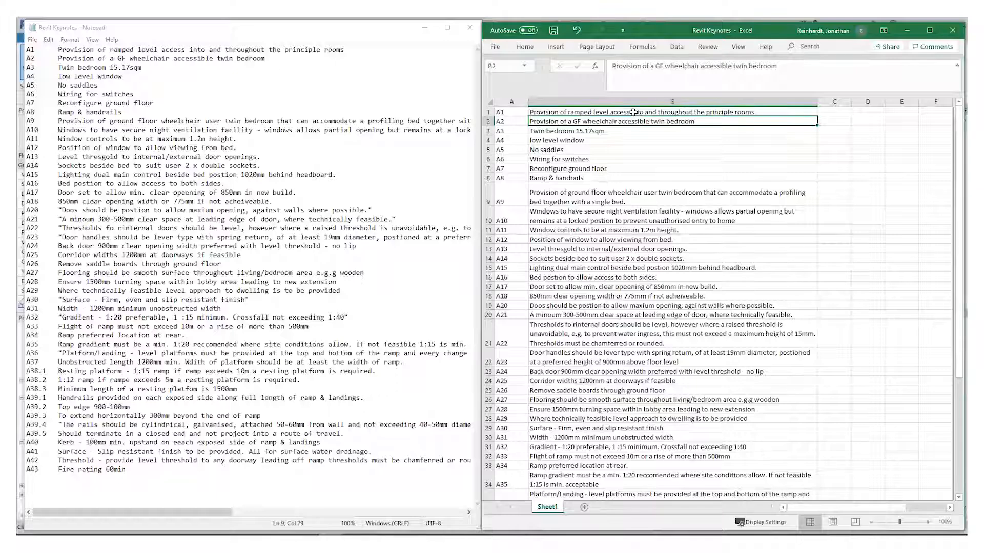
left_click(520, 111)
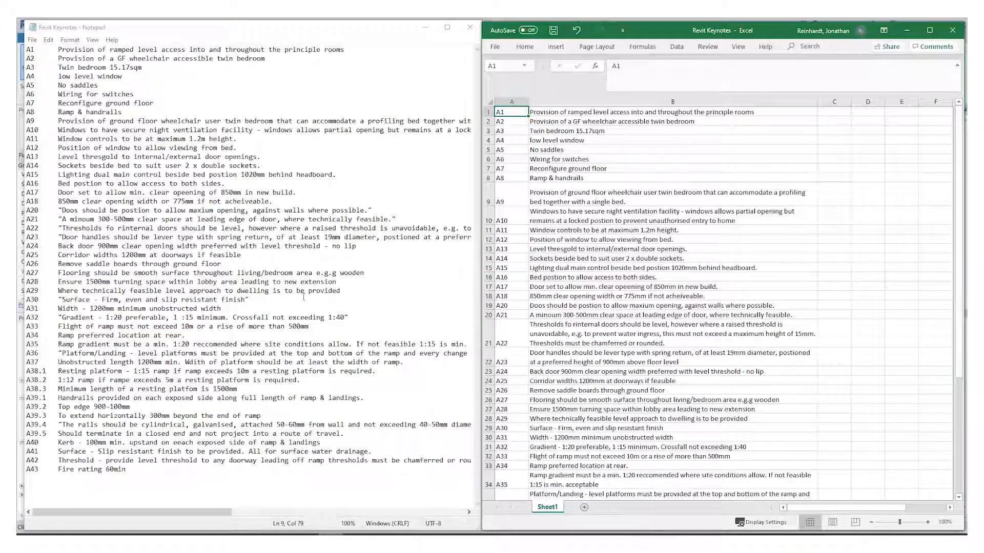
left_click(379, 540)
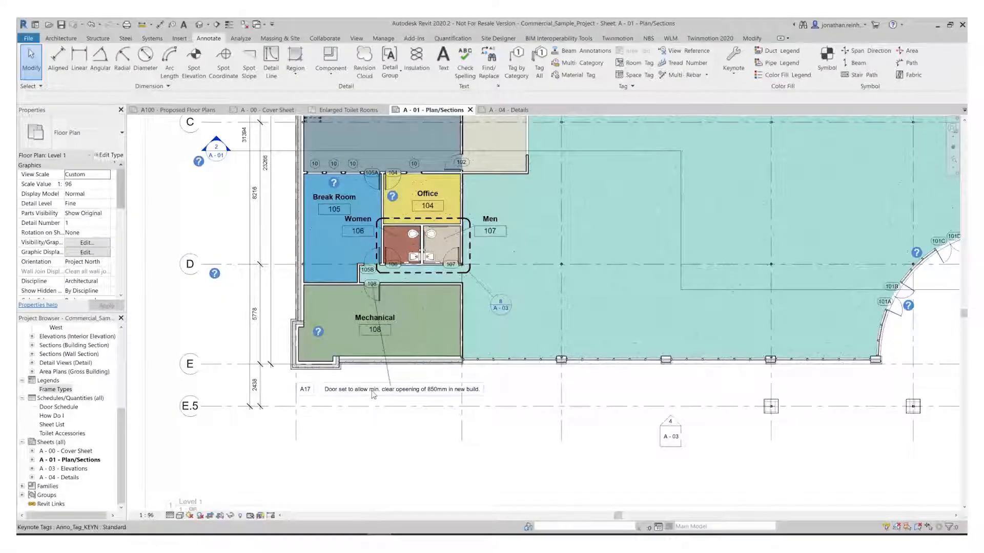
left_click(328, 395)
scroll(328, 397, "up", 3)
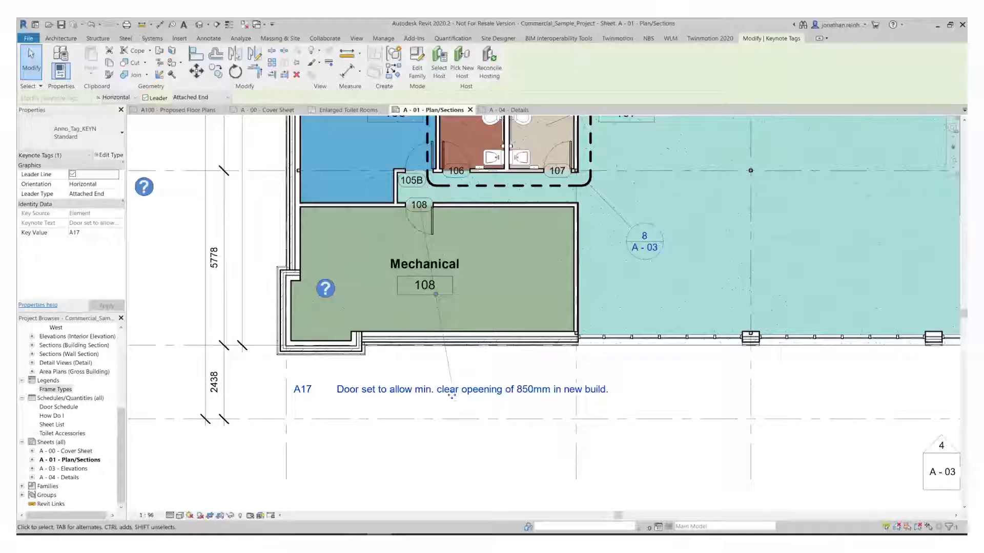
Locate keynote A17 in the Revit Keynotes text file and bring up the matching Excel keynote list.
mouse_move(331, 535)
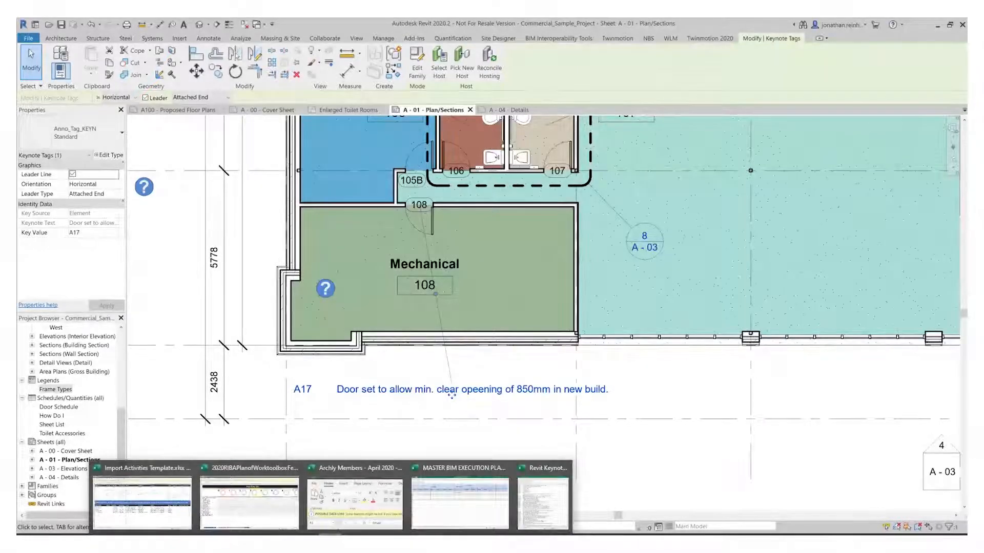
left_click(543, 502)
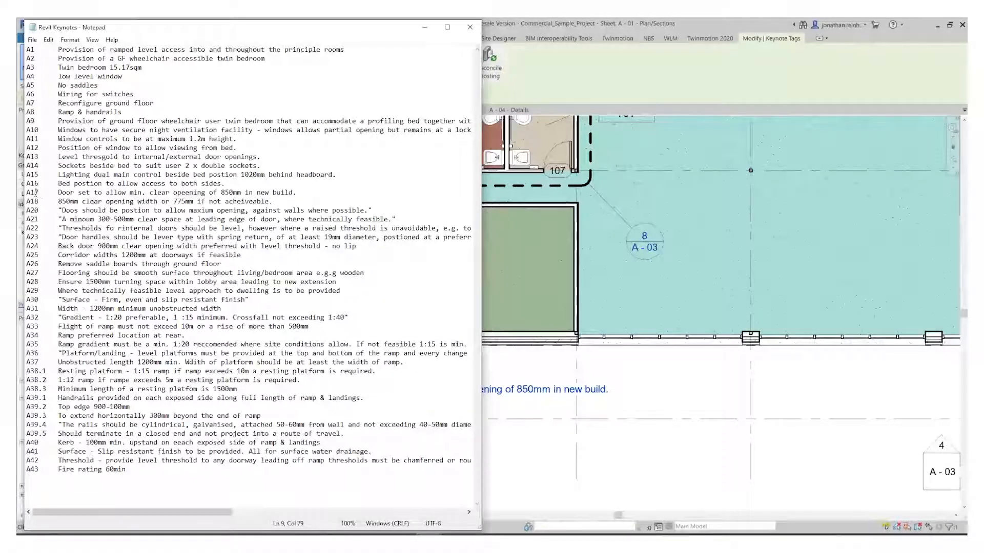
left_click_drag(28, 193, 298, 194)
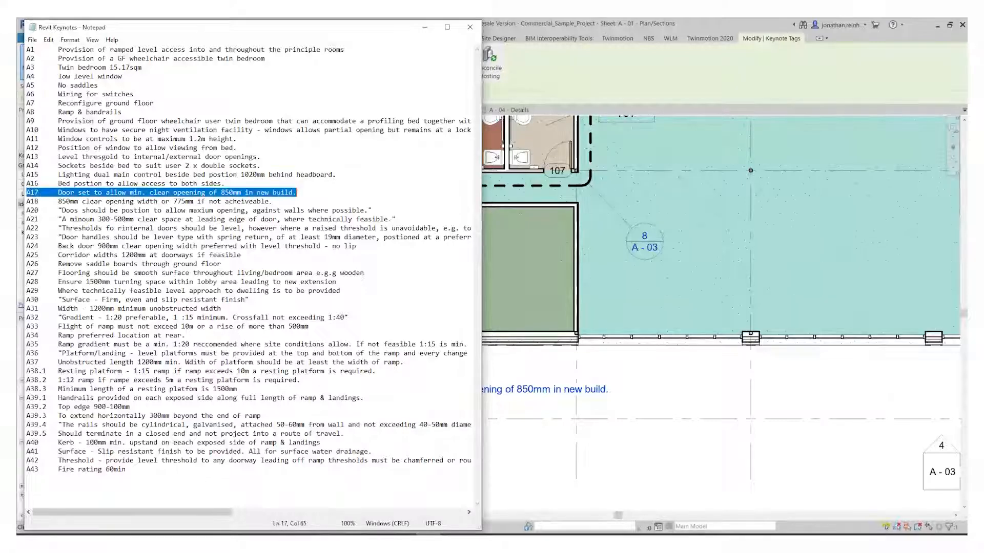
left_click(331, 541)
left_click(542, 501)
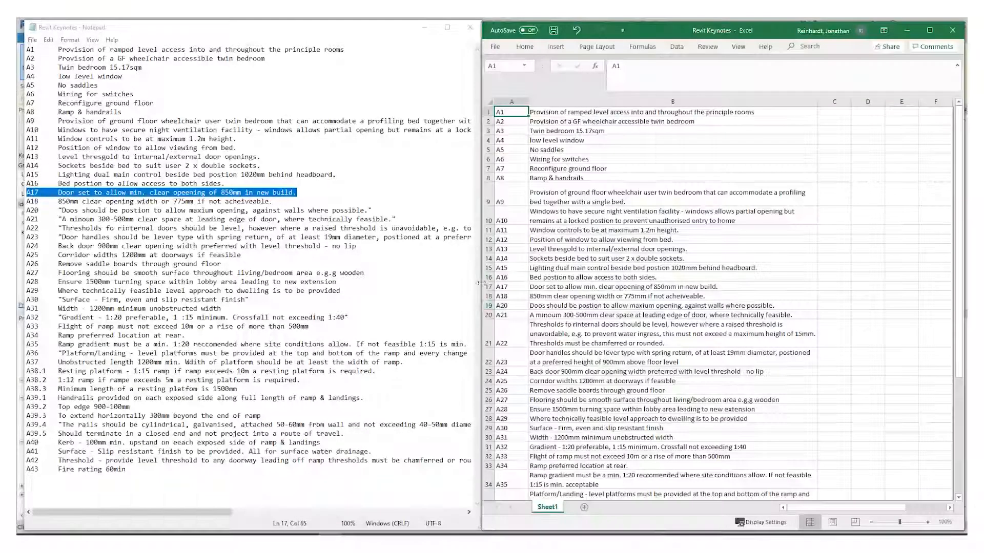
left_click(665, 246)
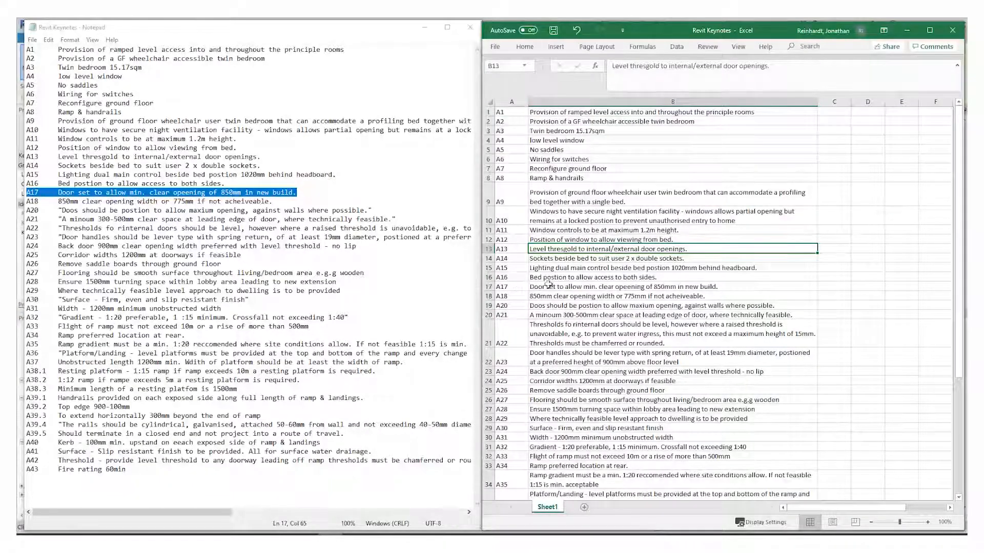
Put the Excel and Notepad keynote lists away and review the A17 door tag on sheet A - 01 in Revit.
left_click(907, 30)
left_click(424, 27)
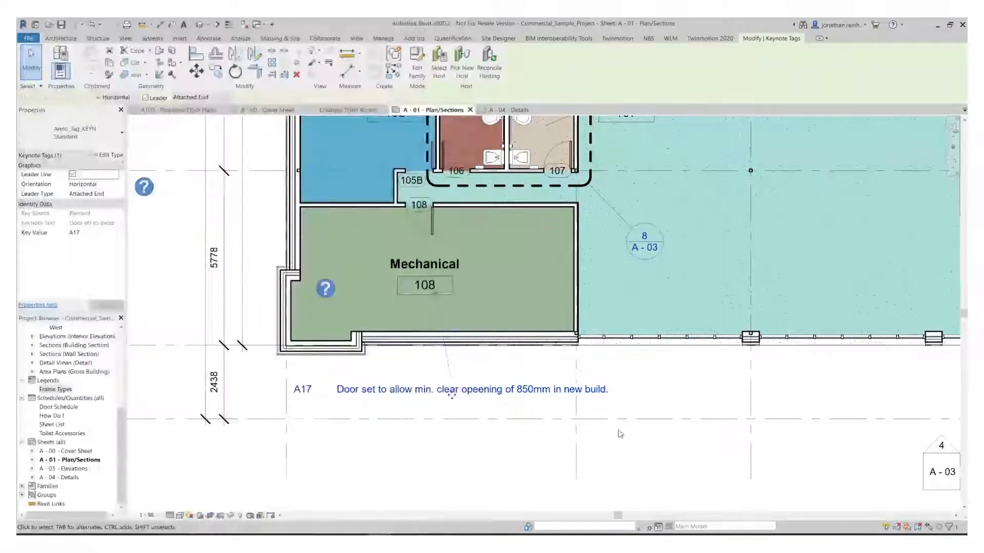
left_click(494, 422)
scroll(511, 354, "down", 5)
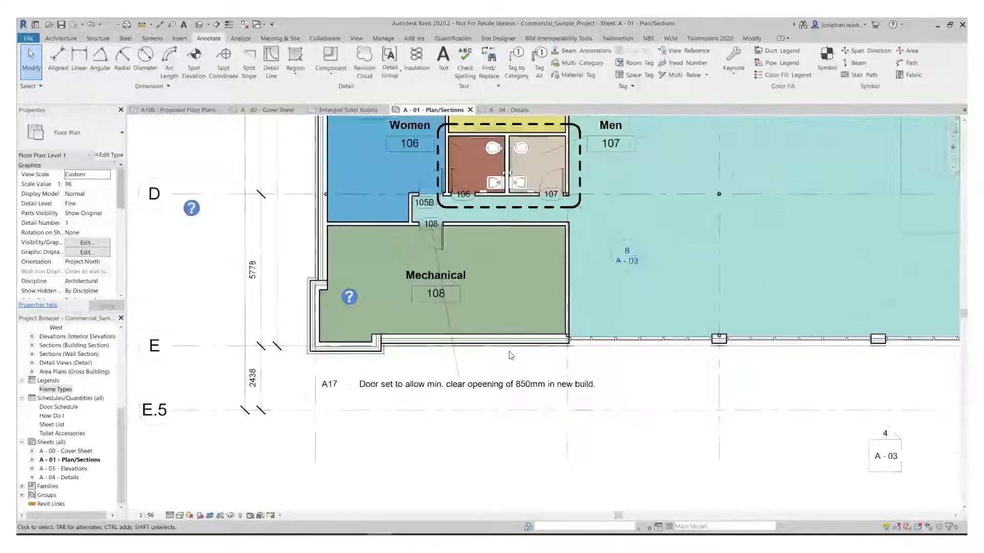
scroll(270, 277, "down", 2)
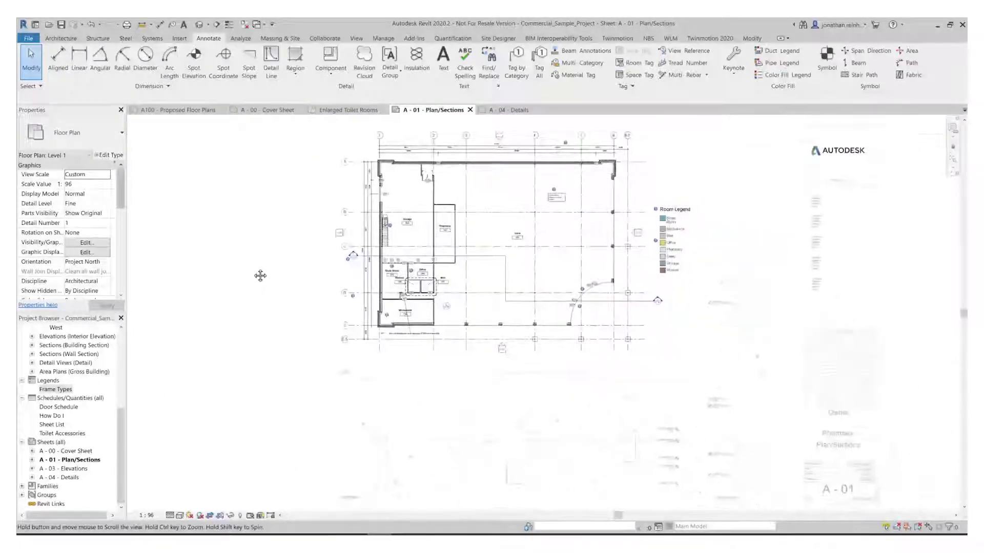
scroll(390, 307, "up", 5)
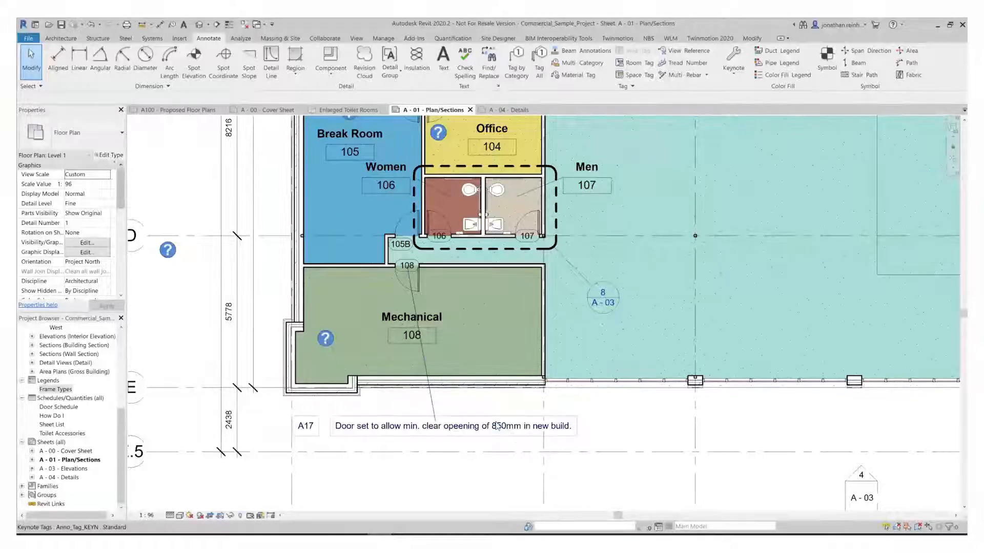
left_click(675, 417)
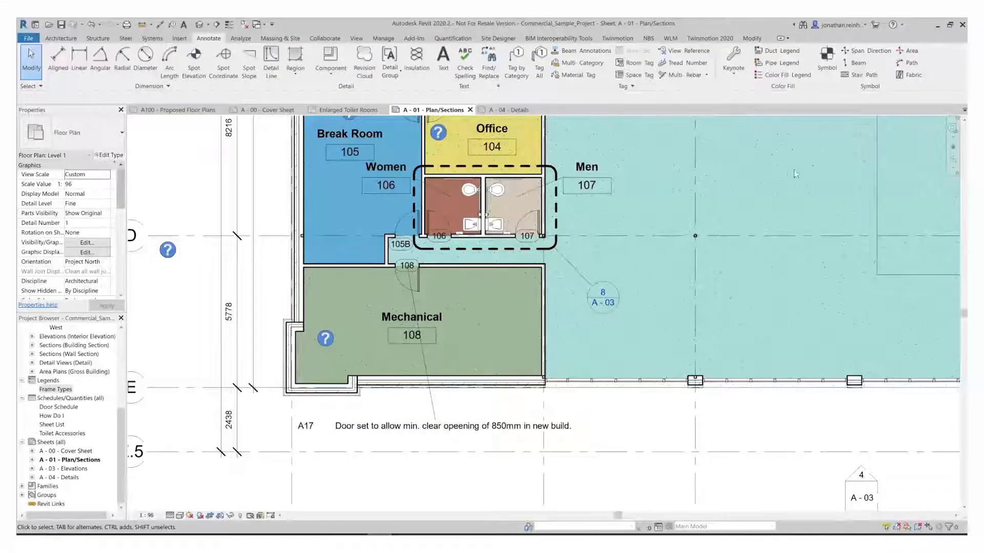
Review the Keynoting Settings and the folder that holds the keynote table file Revit Keynotes.txt.
left_click(357, 39)
left_click(209, 39)
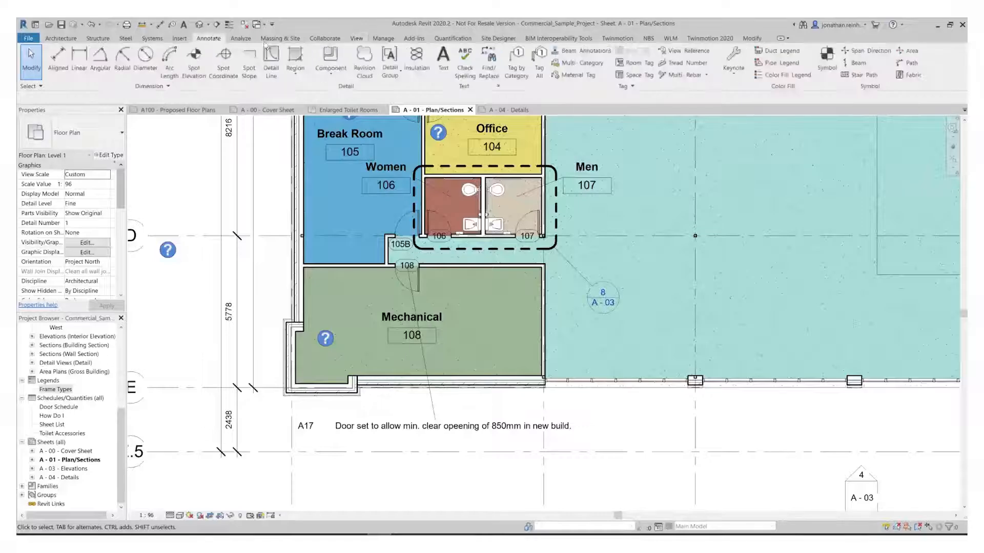
left_click(731, 72)
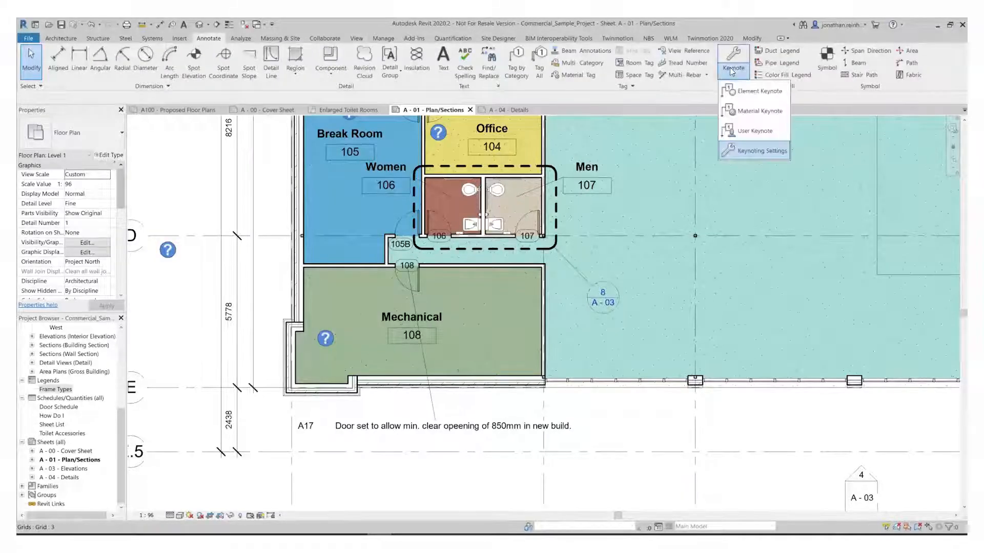
left_click(762, 150)
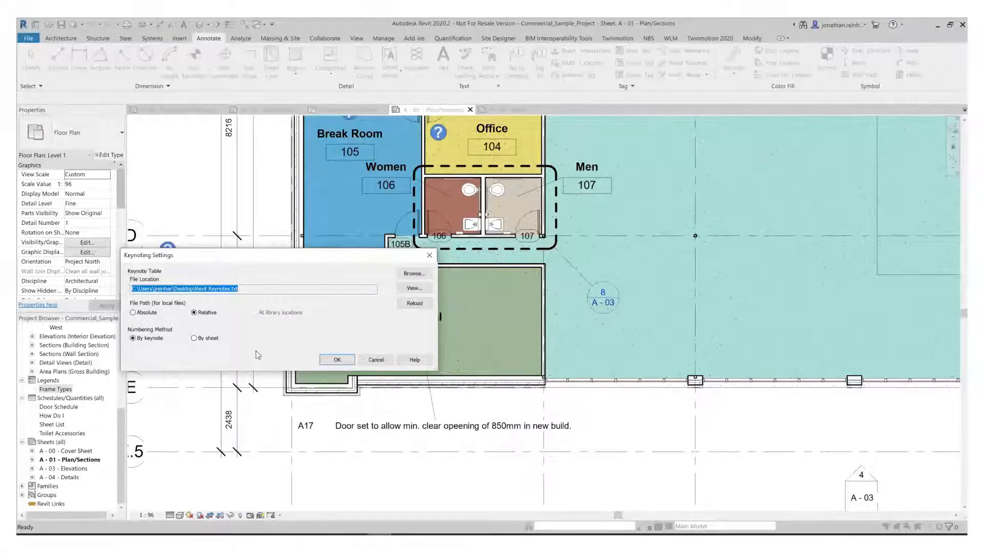
left_click(417, 276)
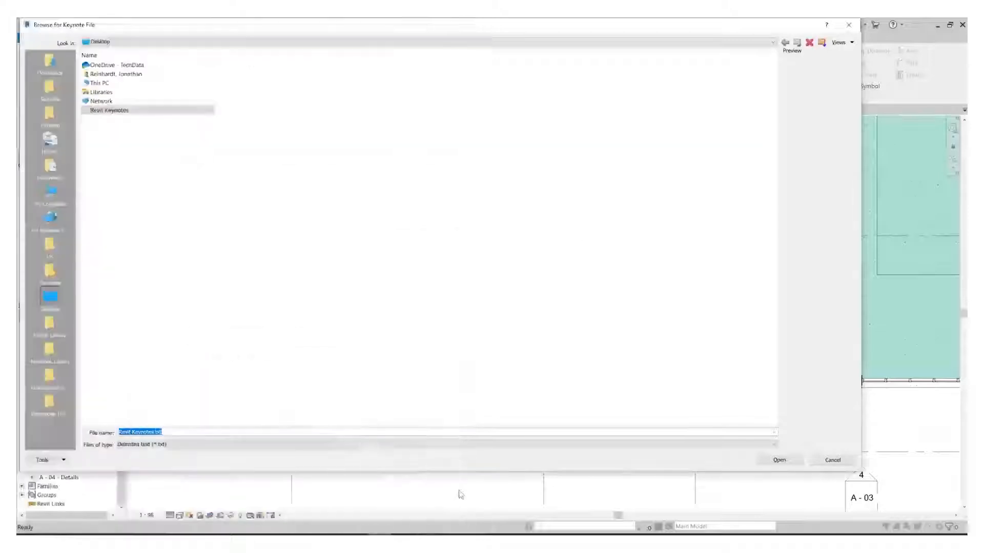
left_click(832, 460)
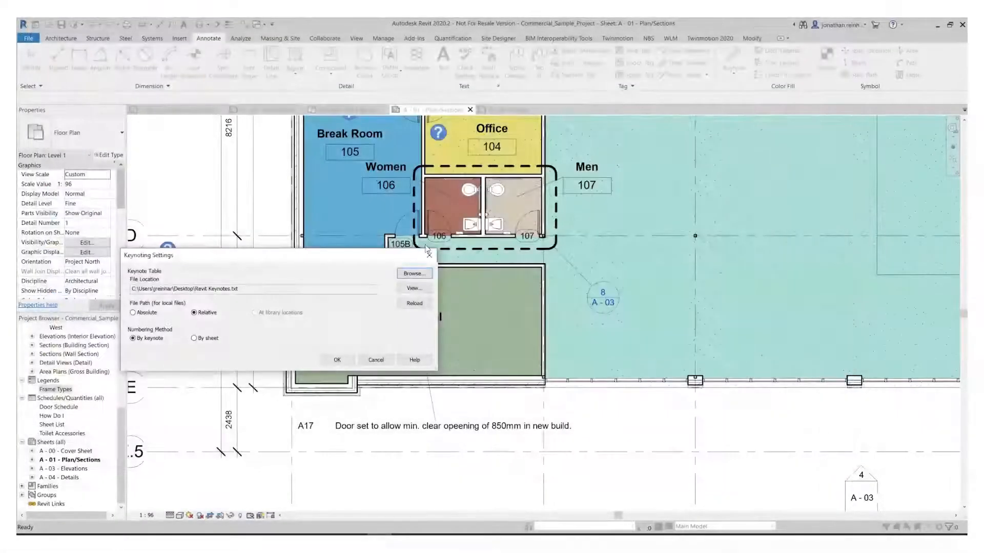
left_click(338, 360)
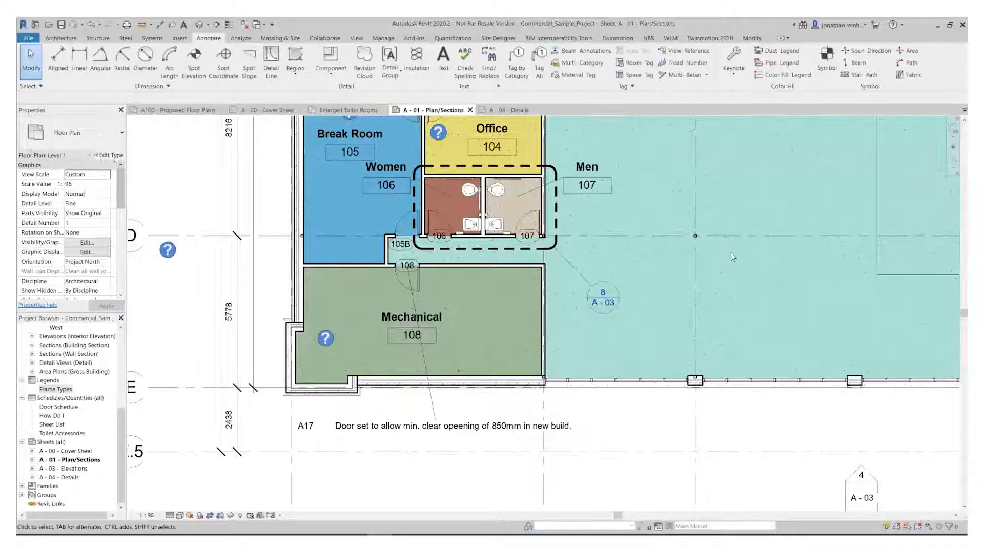
Place an element keynote tag for door 105B in the floor plan without a leader.
left_click(736, 77)
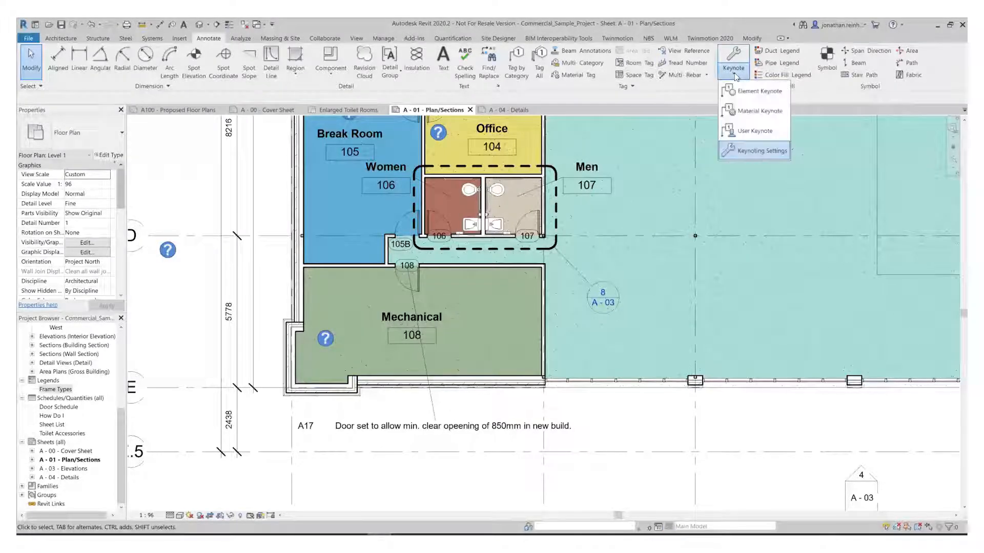
left_click(753, 91)
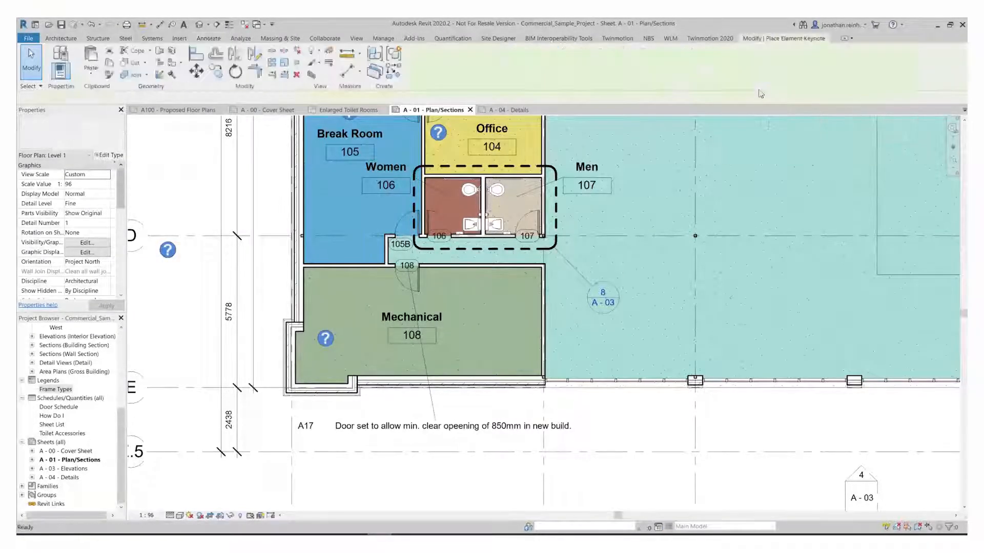
middle_click_drag(495, 279, 595, 354)
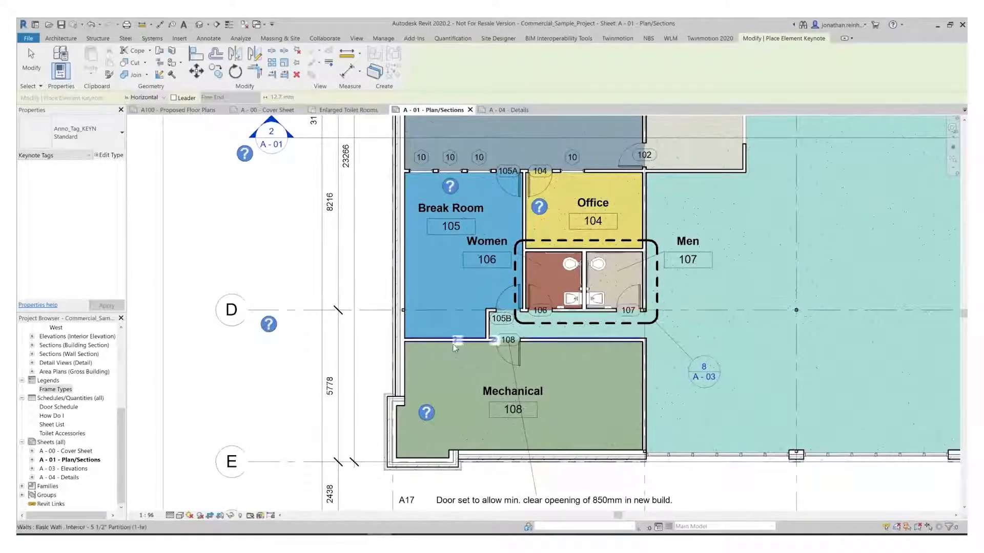
scroll(428, 347, "up", 2)
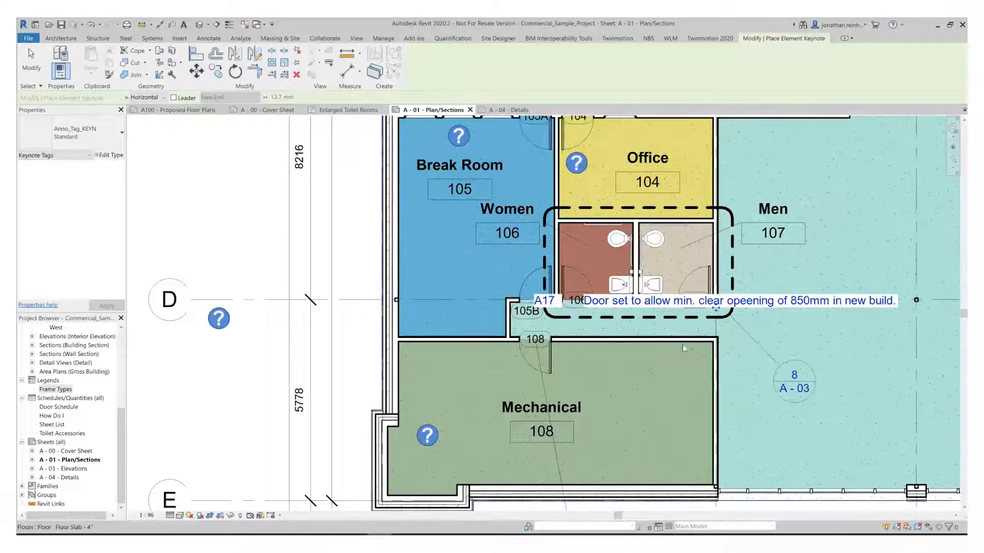
scroll(681, 343, "down", 3)
left_click(754, 324)
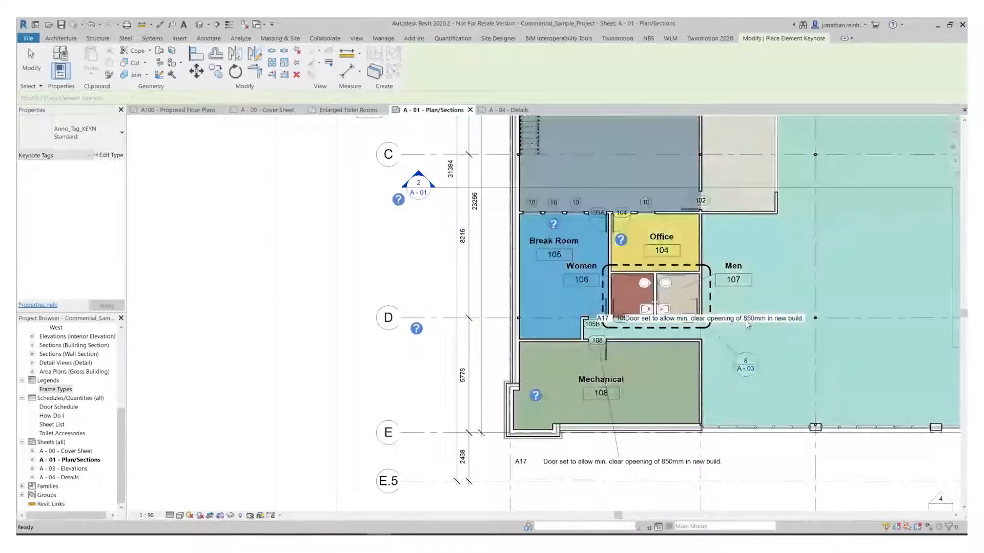
key("Escape")
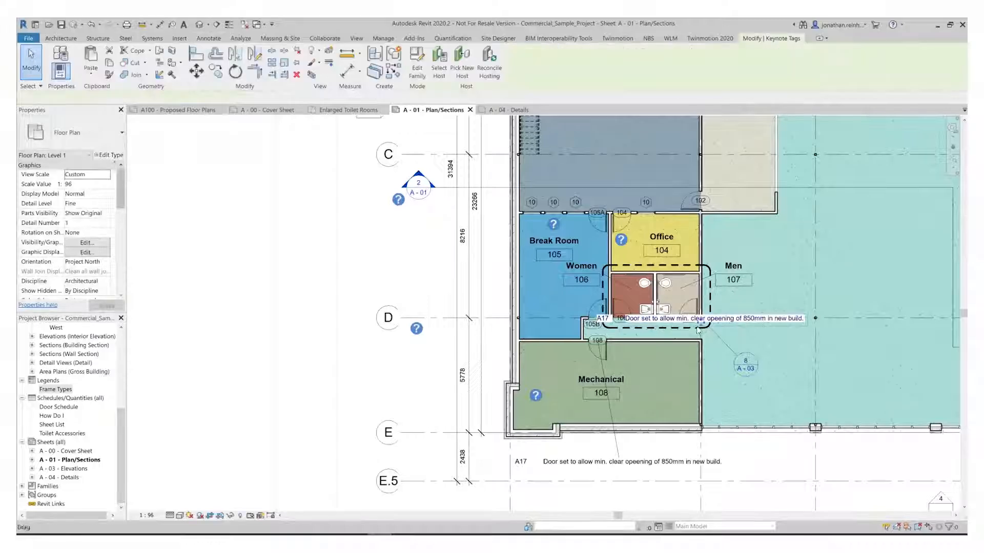
Move the new keynote tag outside the building, below the exterior wall along grid E, and turn on its leader line.
scroll(671, 351, "down", 1)
middle_click_drag(666, 357, 537, 344)
scroll(556, 337, "down", 1)
left_click_drag(598, 334, 679, 353)
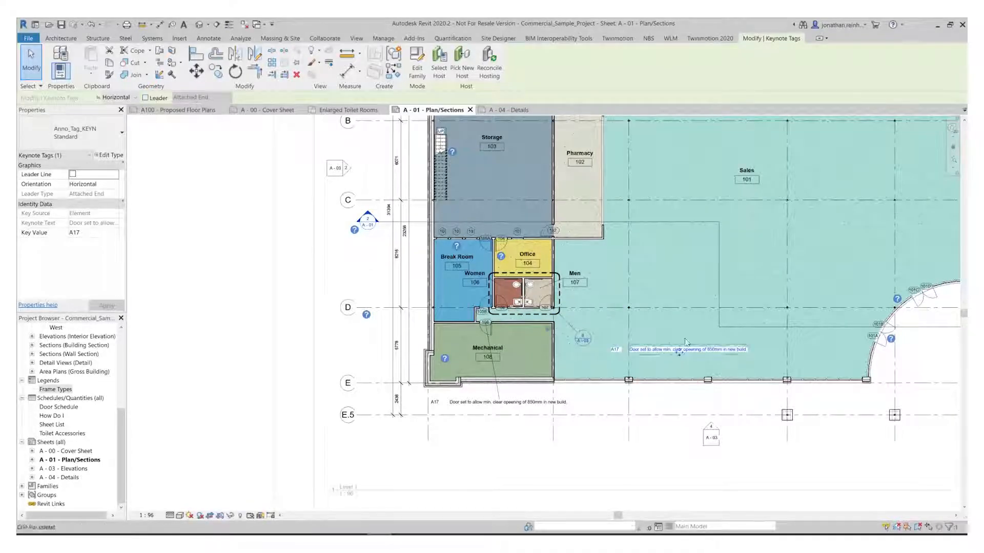
left_click_drag(664, 400, 664, 400)
Adjust the leader elbow of door 105B's keynote tag to form a short horizontal segment beside the key number.
scroll(583, 381, "up", 3)
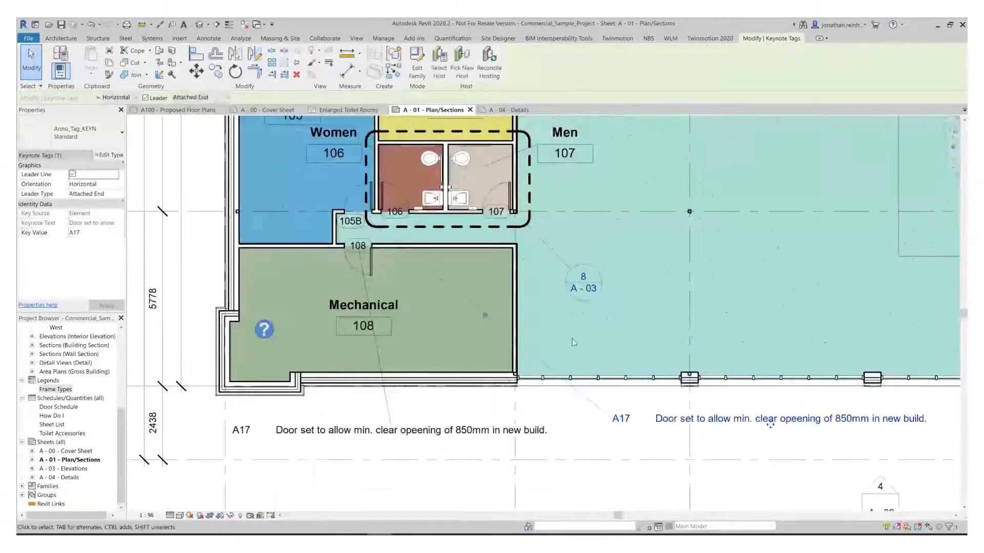
left_click_drag(589, 423, 591, 419)
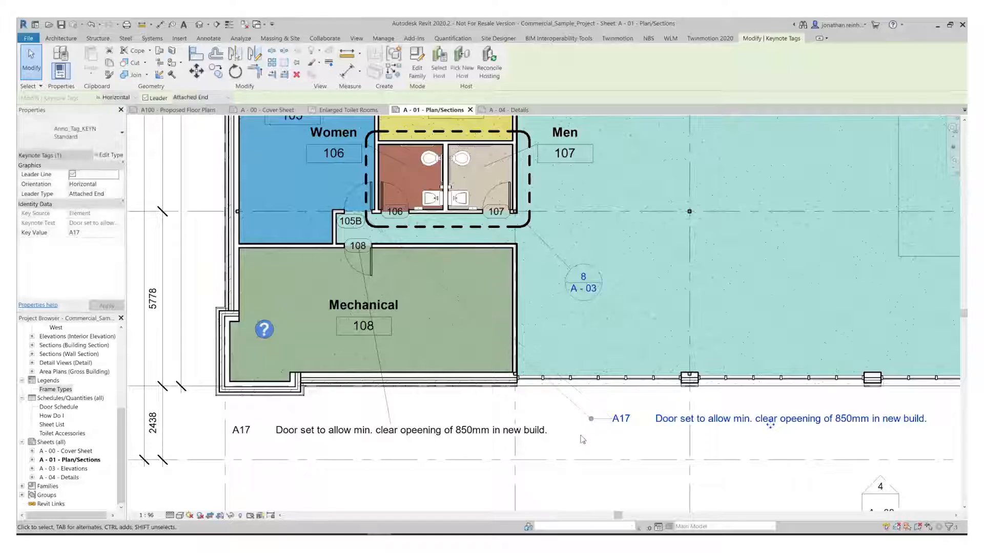
left_click(641, 445)
middle_click_drag(642, 446, 552, 430)
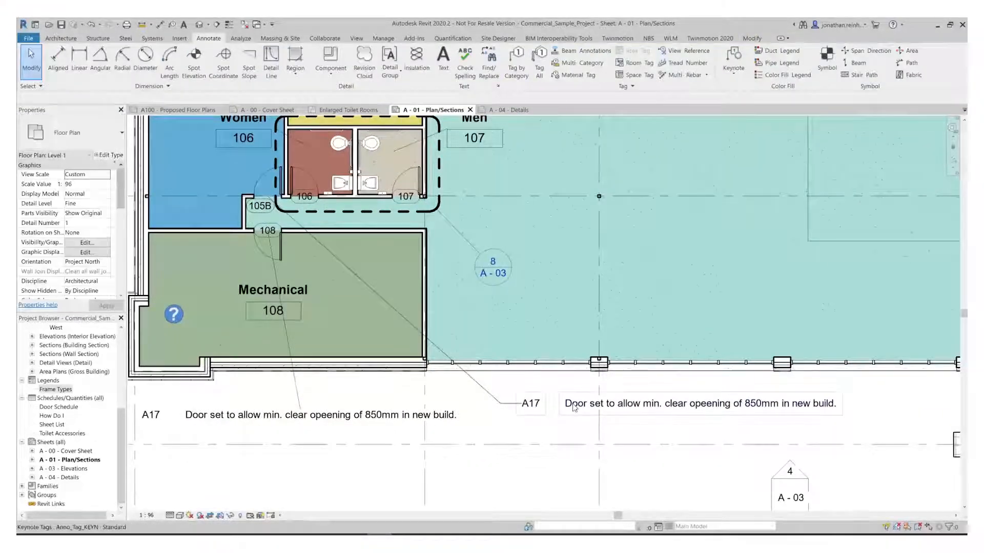
Change the key value of door 105B's keynote tag to A43, "Fire rating 60min".
left_click(574, 407)
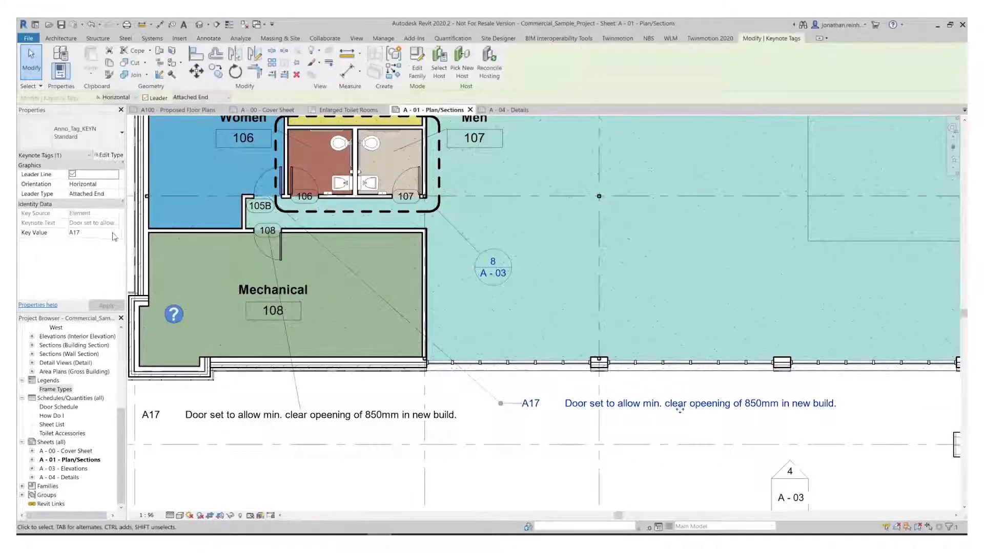
left_click(116, 235)
left_click(115, 233)
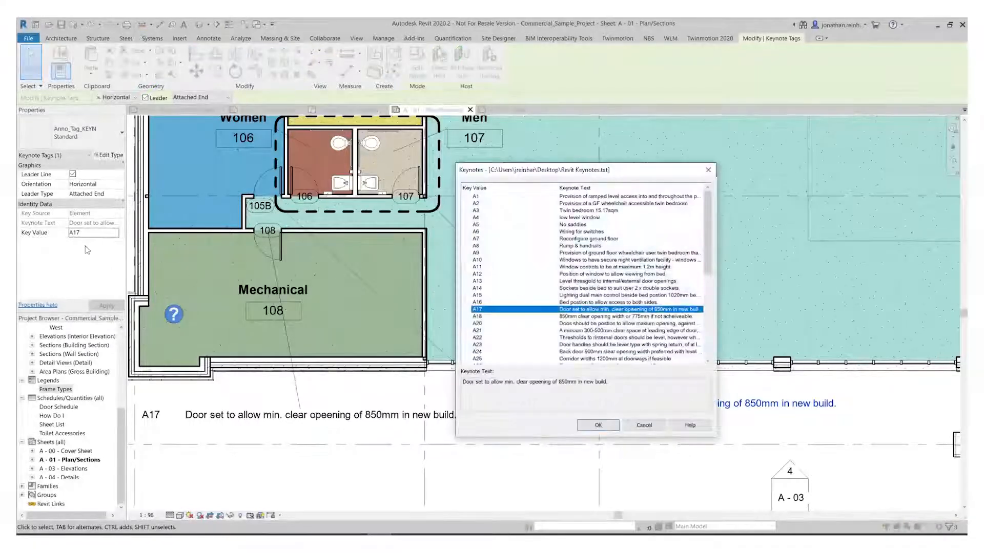
left_click(701, 246)
left_click_drag(708, 264, 709, 346)
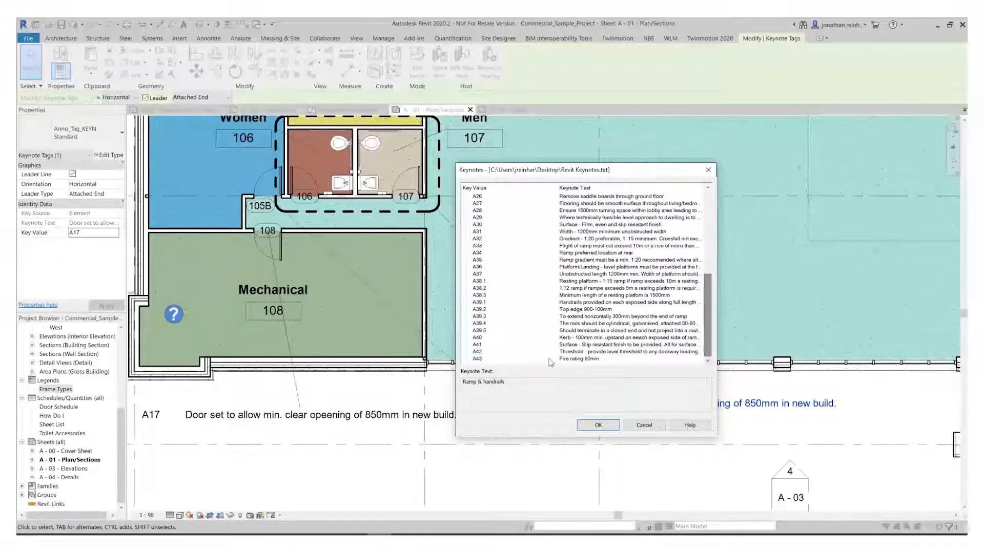
left_click(476, 360)
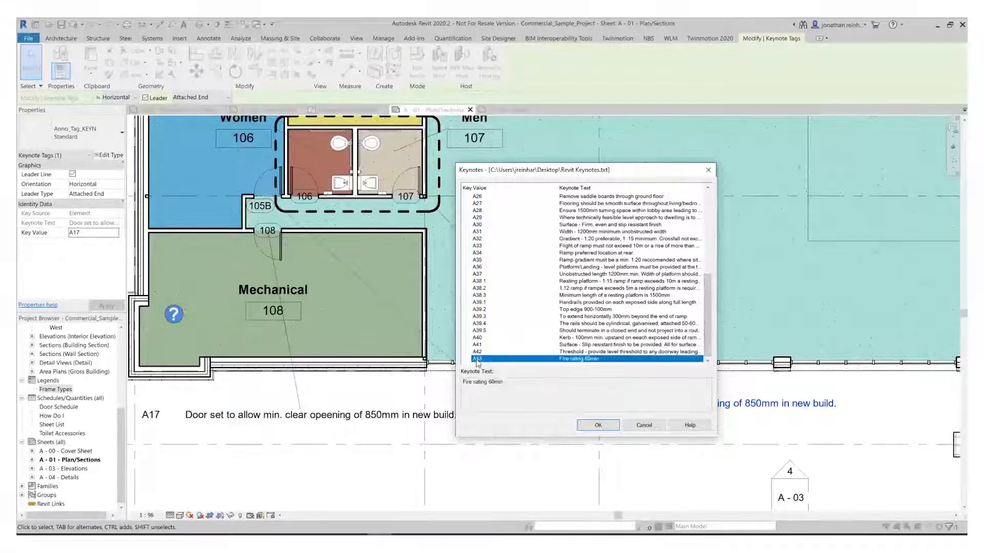
left_click(597, 426)
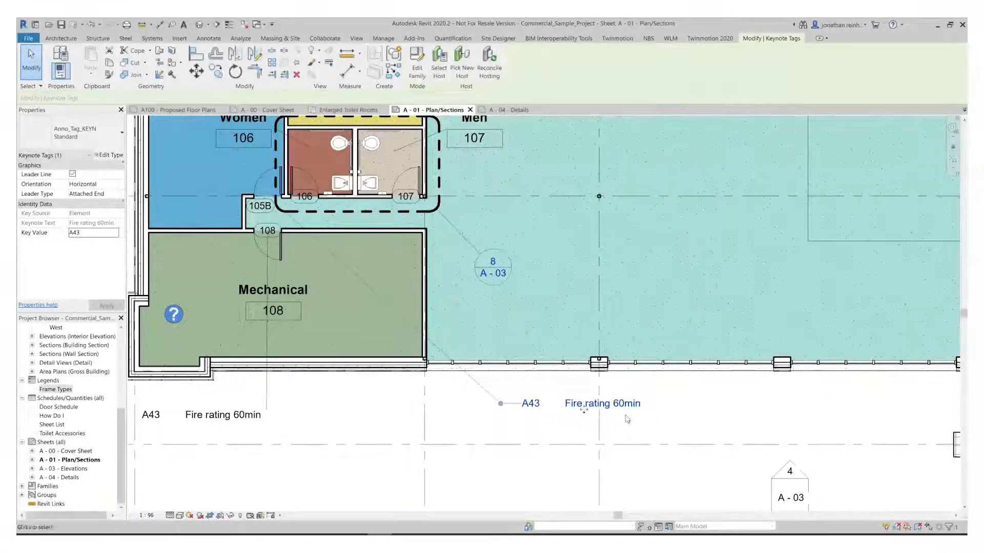
middle_click_drag(655, 403, 751, 389)
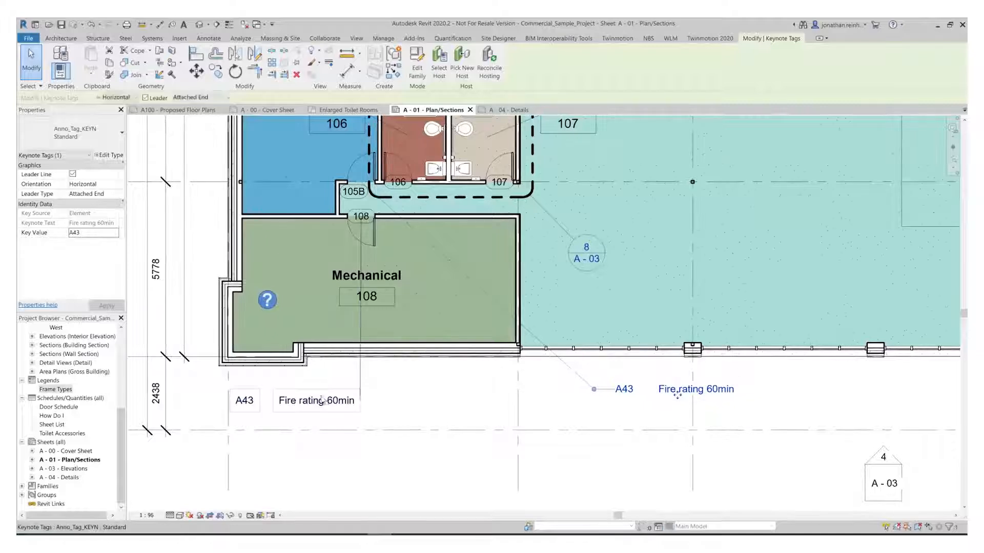
middle_click_drag(476, 395, 552, 403)
left_click(390, 408)
middle_click_drag(481, 382, 545, 406)
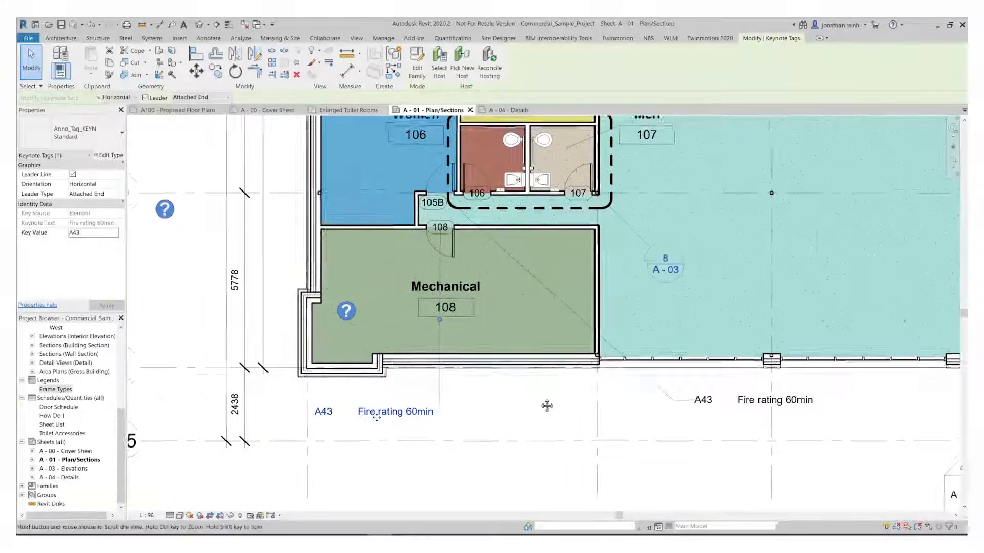
key("Escape")
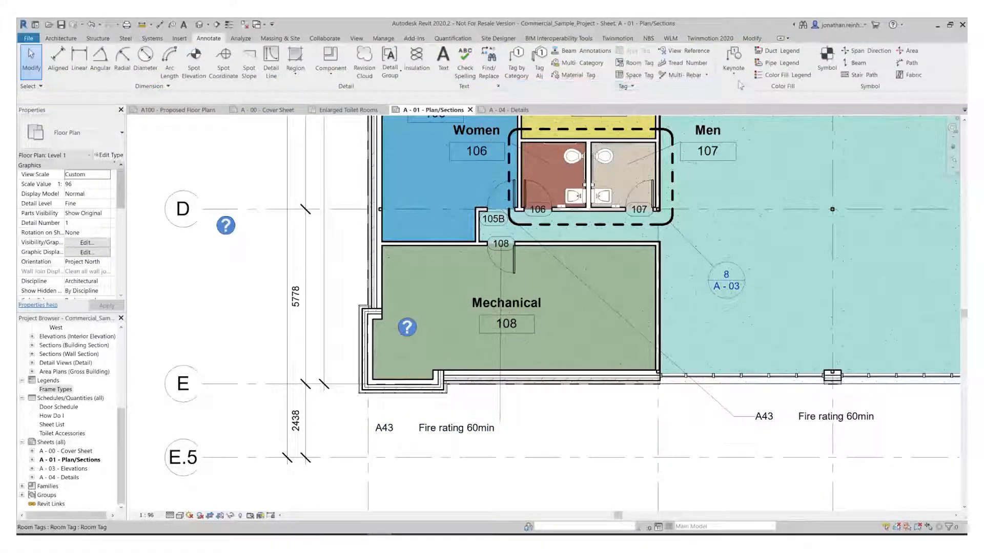
Place an element keynote without a leader on the wall above the Mechanical room, using key A6, "Wiring for switches".
left_click(733, 72)
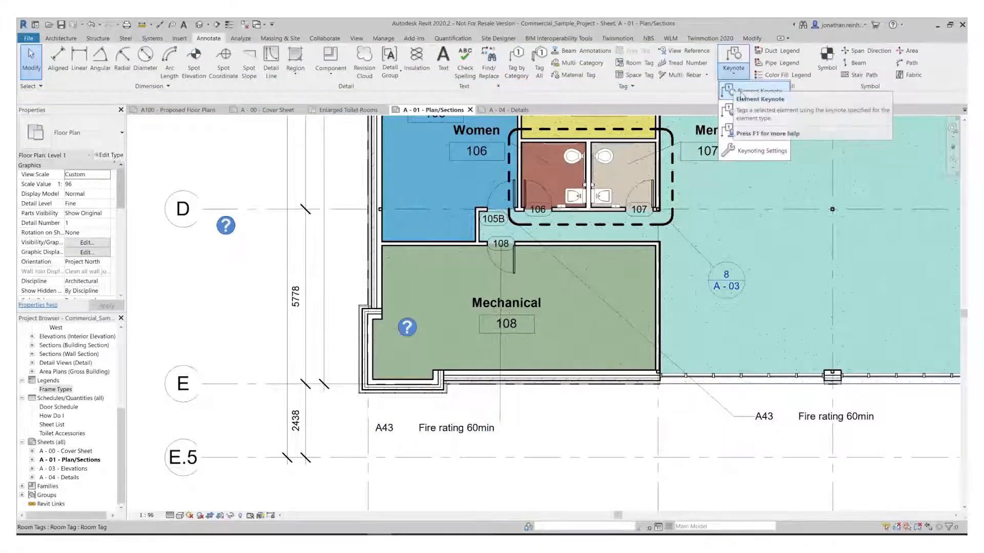
left_click(758, 93)
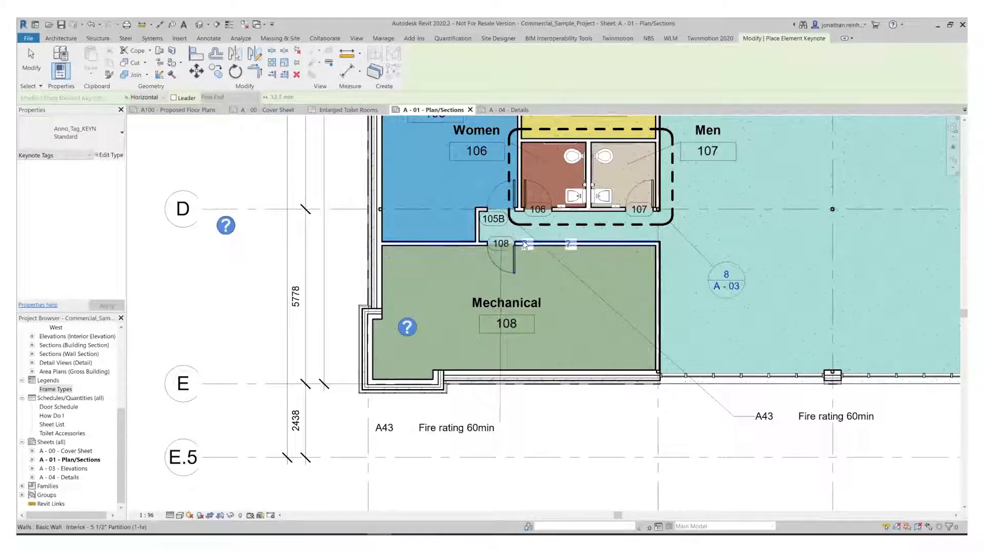
left_click(524, 245)
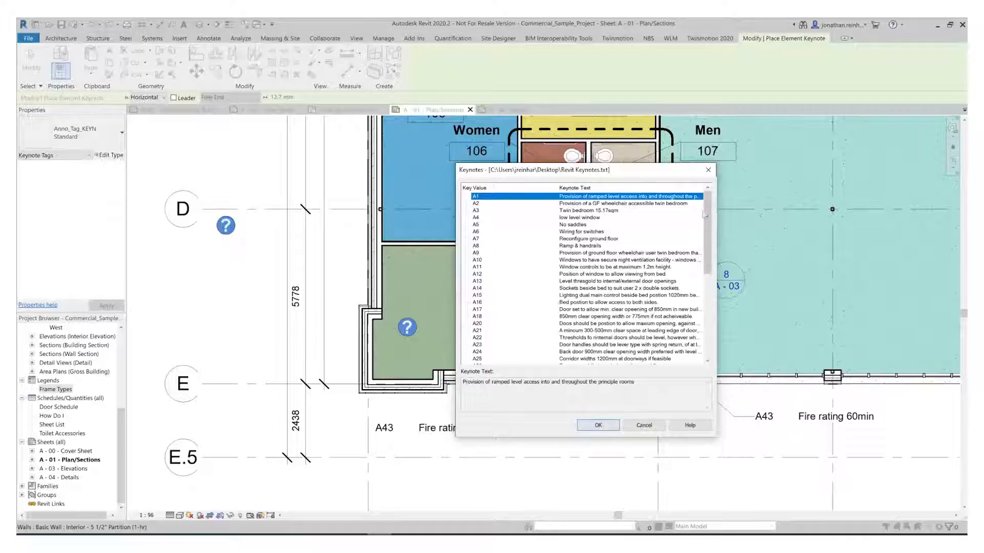
left_click(478, 231)
left_click(603, 427)
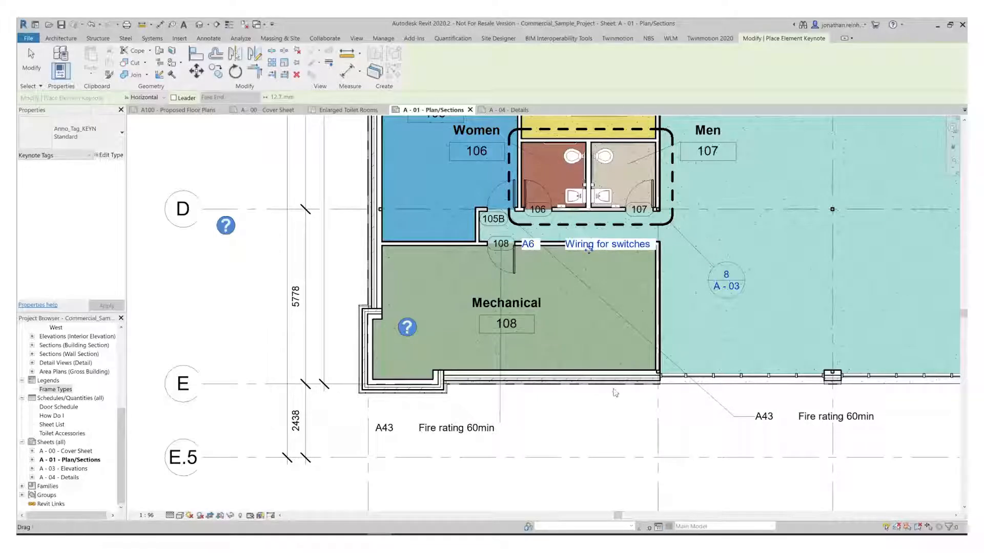
Move the wall's keynote tag outside the building, between the two door keynotes below grid E, and turn on its leader.
left_click_drag(618, 425, 618, 423)
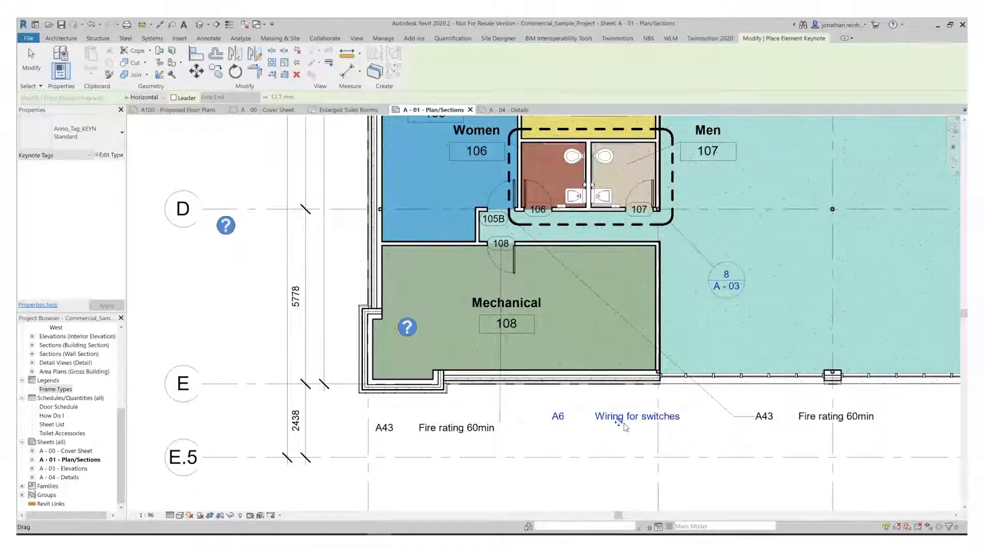
left_click(173, 97)
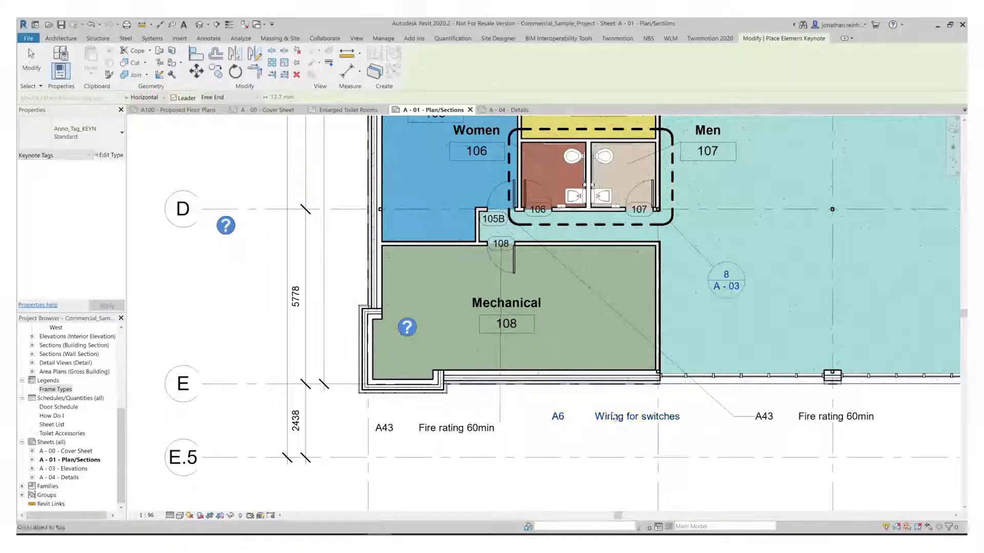
key("Escape")
left_click(167, 97)
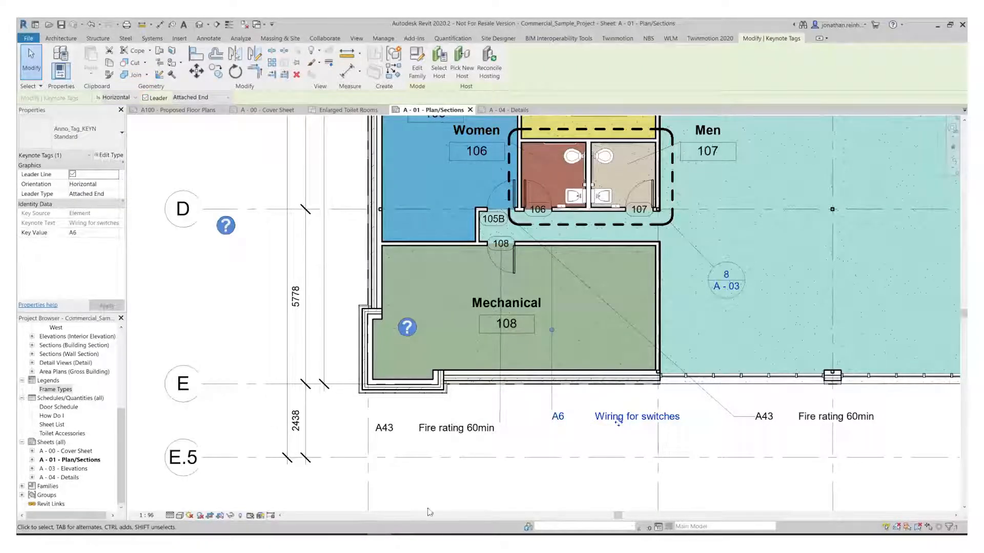
Switch to the Revit Keynotes text file in Notepad, add the entry A44 "FIRE RATING 2HRS" after A43, and save the file.
left_click(428, 539)
left_click(162, 478)
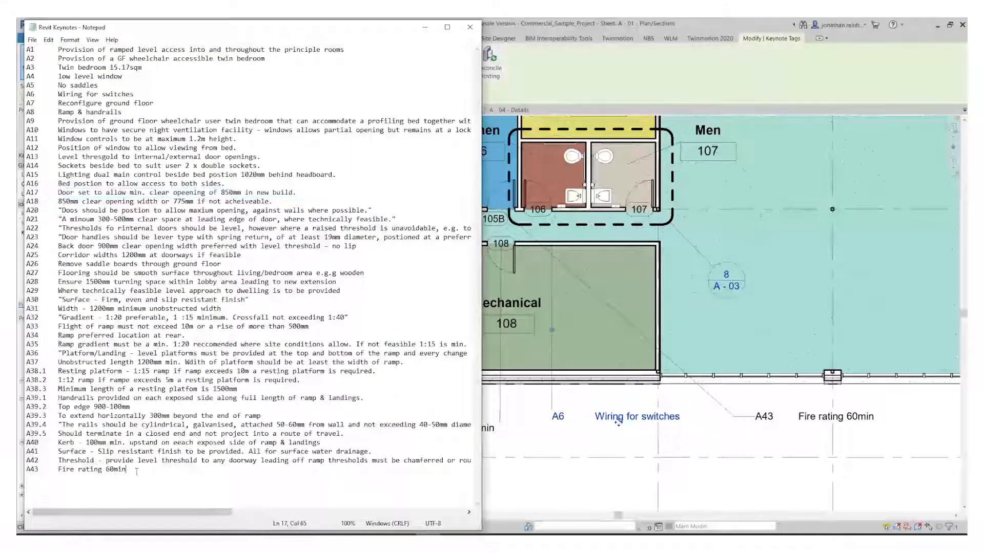
key("Return")
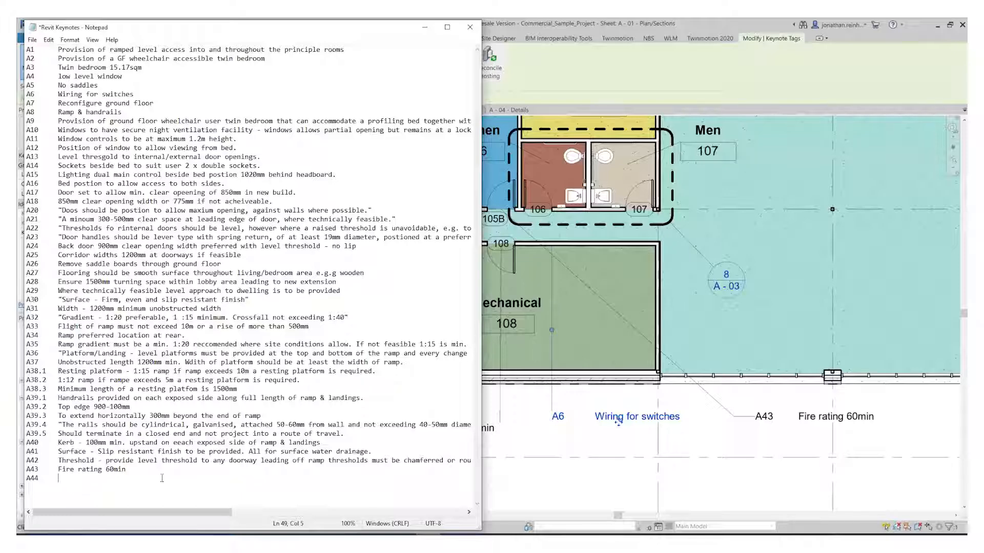
type("fIRE RATING 2HR")
key("ctrl+s")
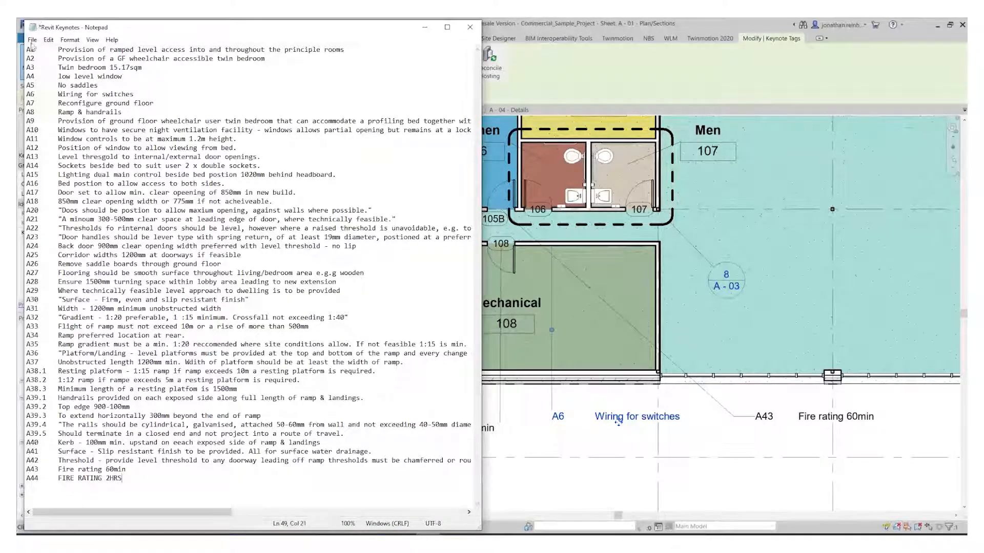
left_click(32, 40)
left_click(43, 83)
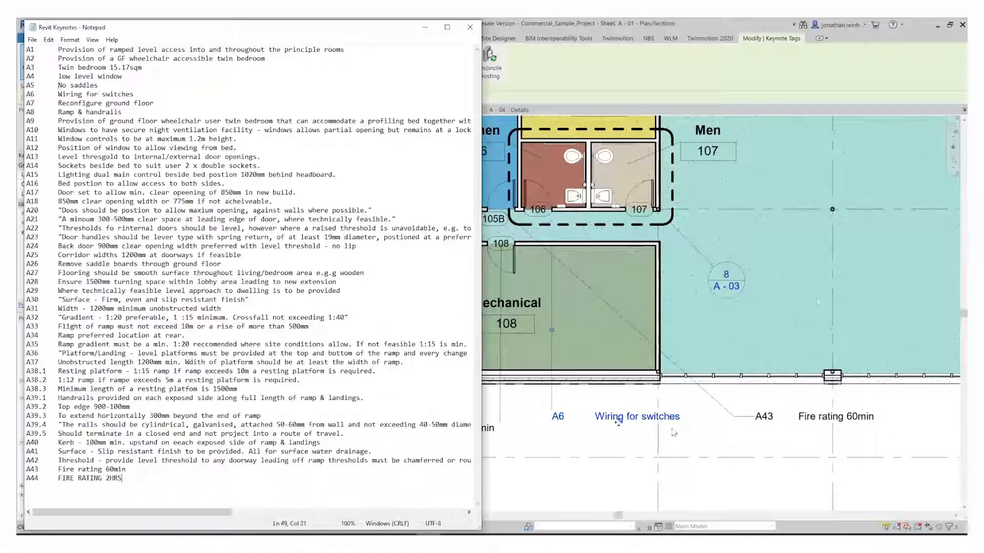
Return to Revit and reload the Revit Keynotes.txt keynote table through the keynoting settings.
left_click(741, 481)
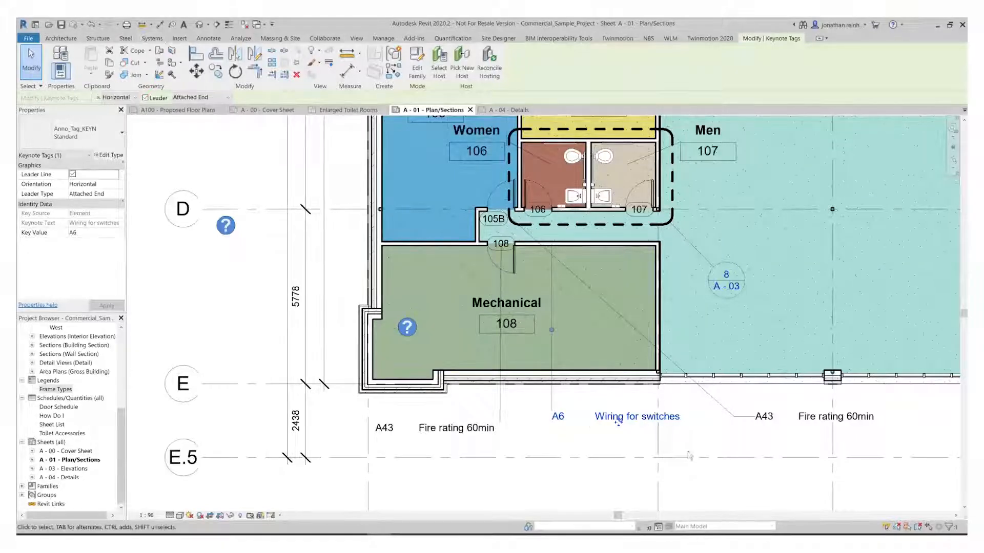
left_click(715, 480)
left_click(733, 72)
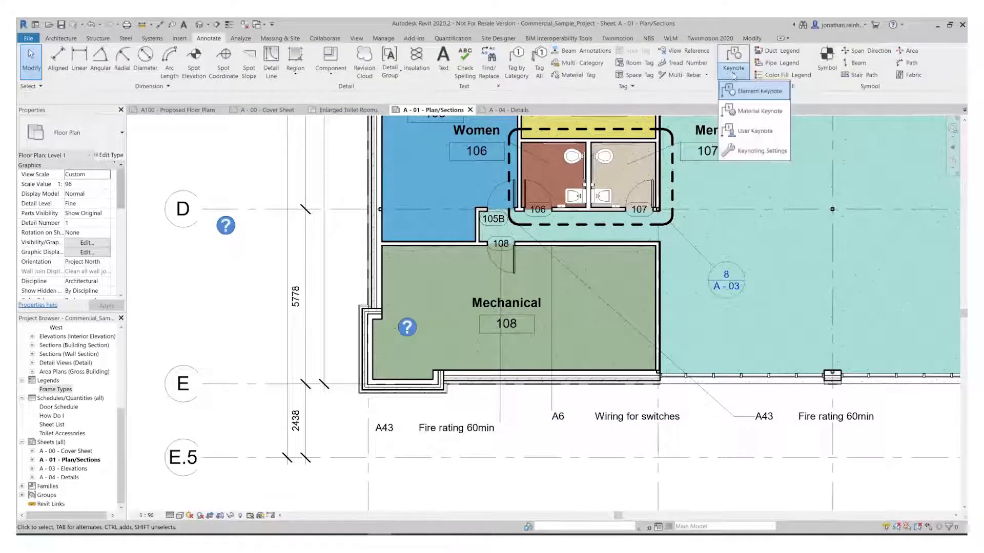
left_click(755, 152)
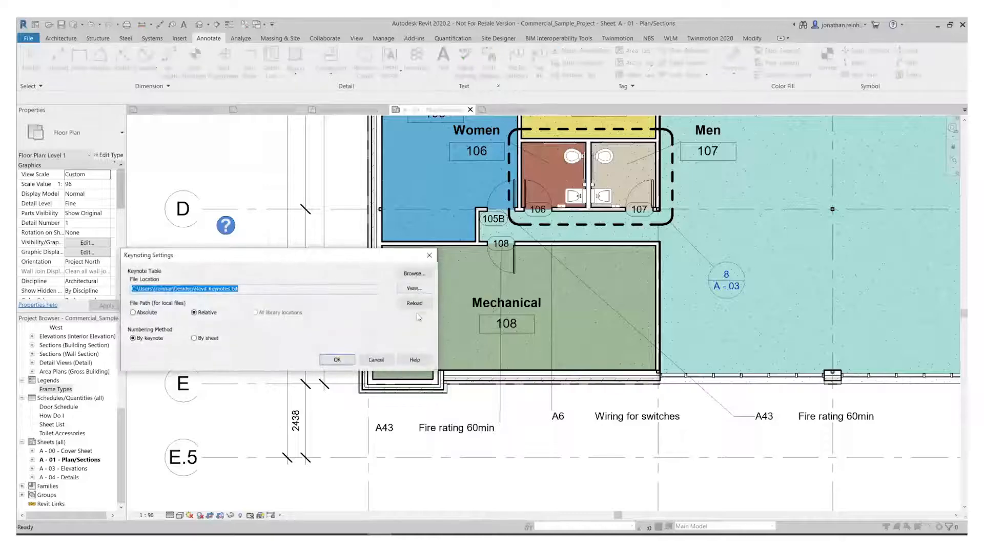
left_click(415, 303)
left_click(558, 287)
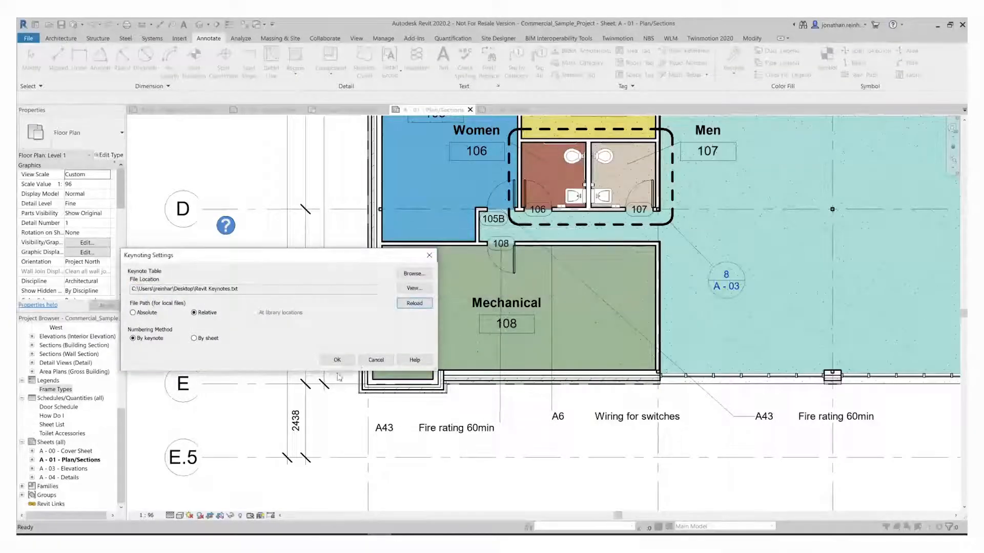
left_click(337, 361)
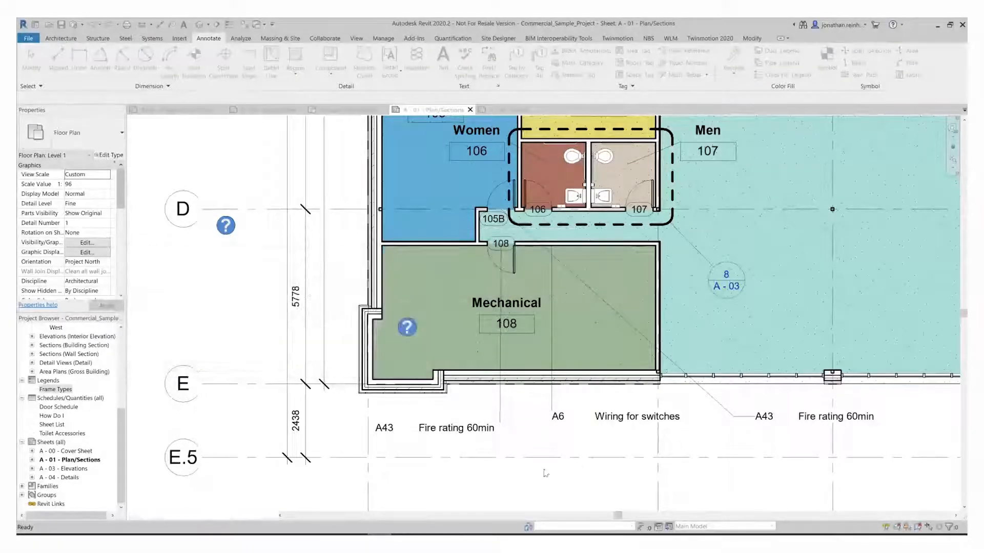
Change the key value of the wall's keynote tag to A44, "FIRE RATING 2HRS".
left_click(615, 431)
left_click(617, 419)
left_click(600, 425)
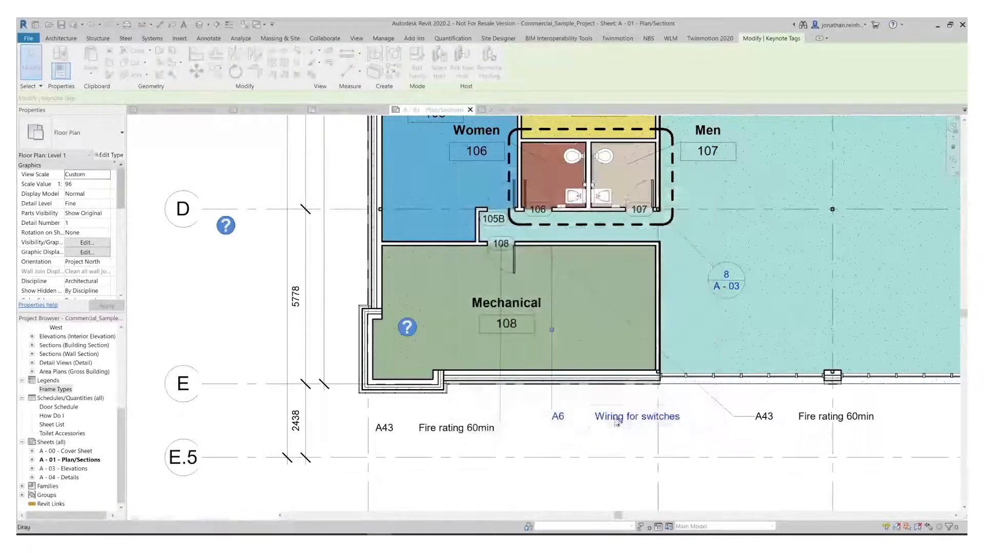
left_click(617, 421)
scroll(579, 314, "down", 3)
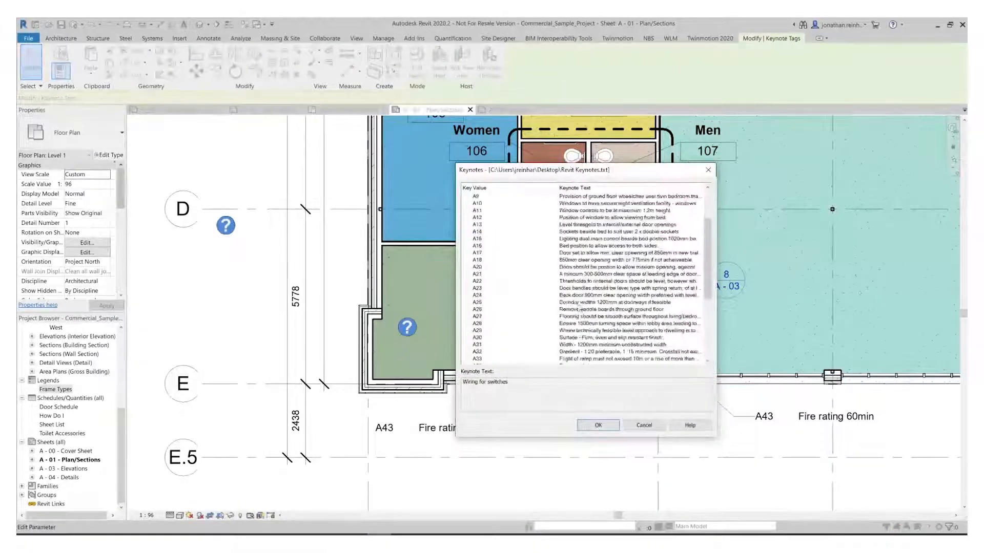
scroll(579, 312, "down", 3)
left_click(476, 359)
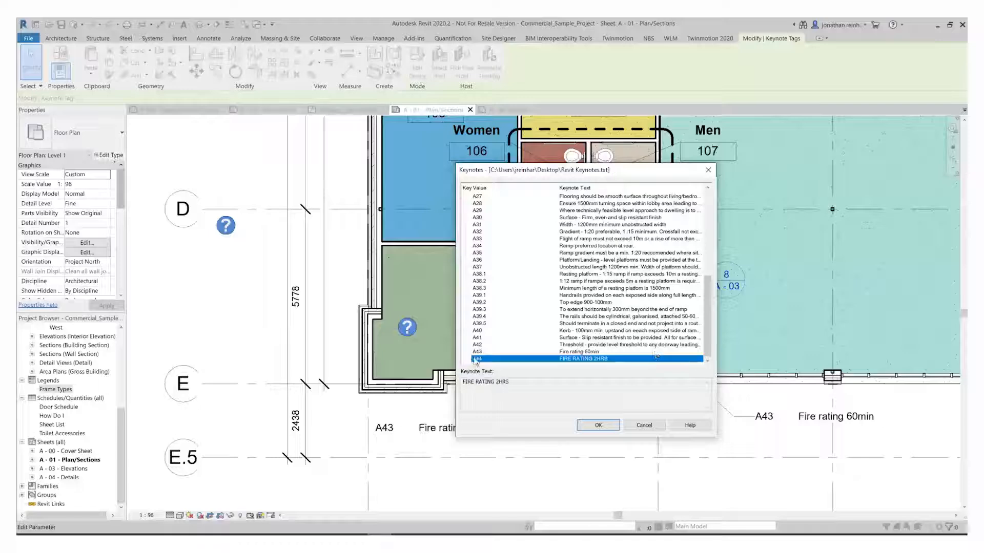
left_click(598, 426)
Deselect the wall's keynote tag and deactivate the Level 1 floor plan view to return to the sheet.
scroll(449, 201, "down", 3)
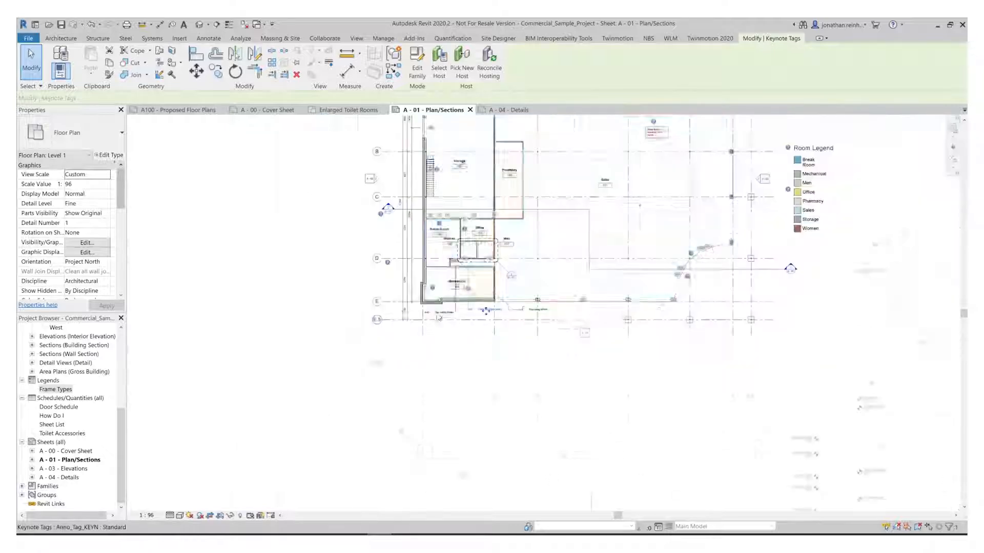
scroll(440, 311, "down", 3)
scroll(486, 312, "up", 1)
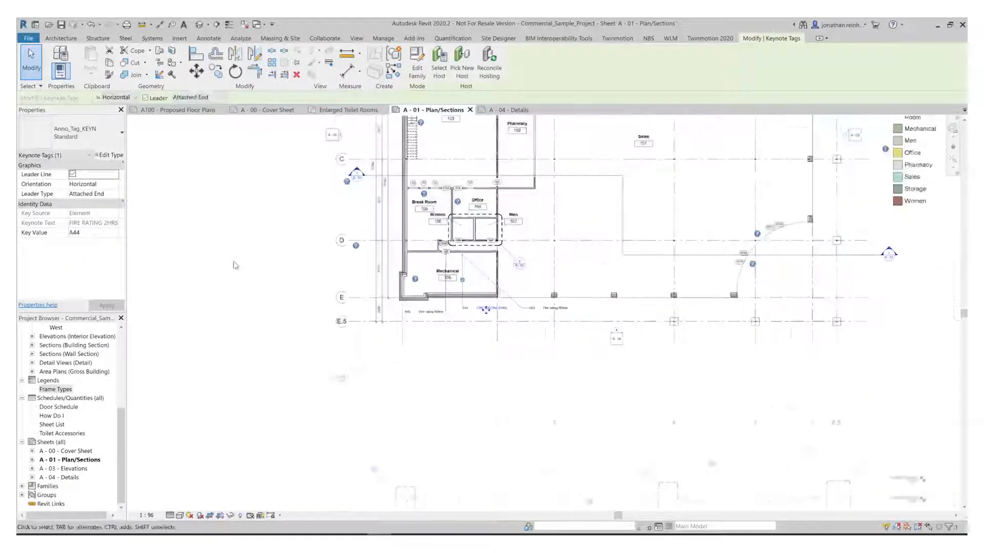
left_click(234, 264)
double_click(220, 264)
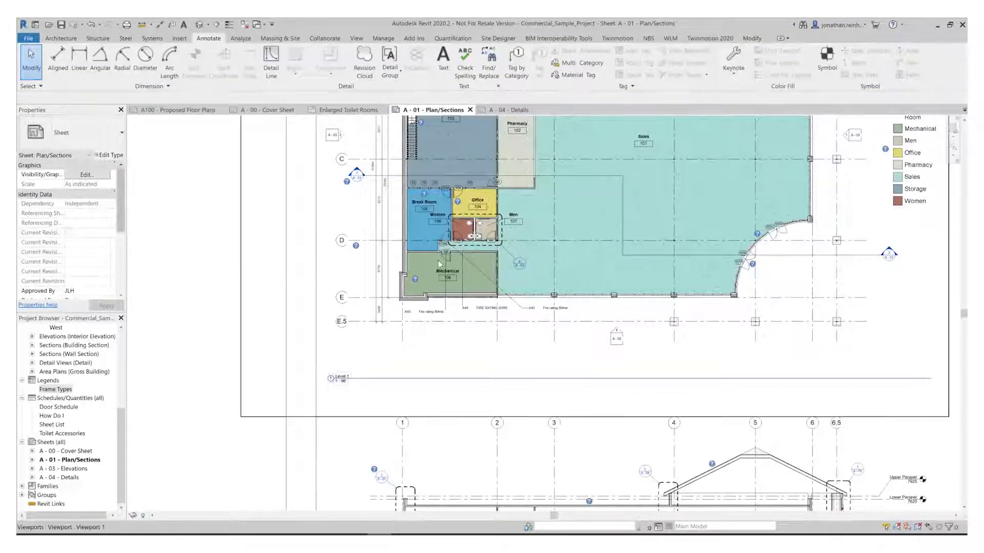
left_click(735, 76)
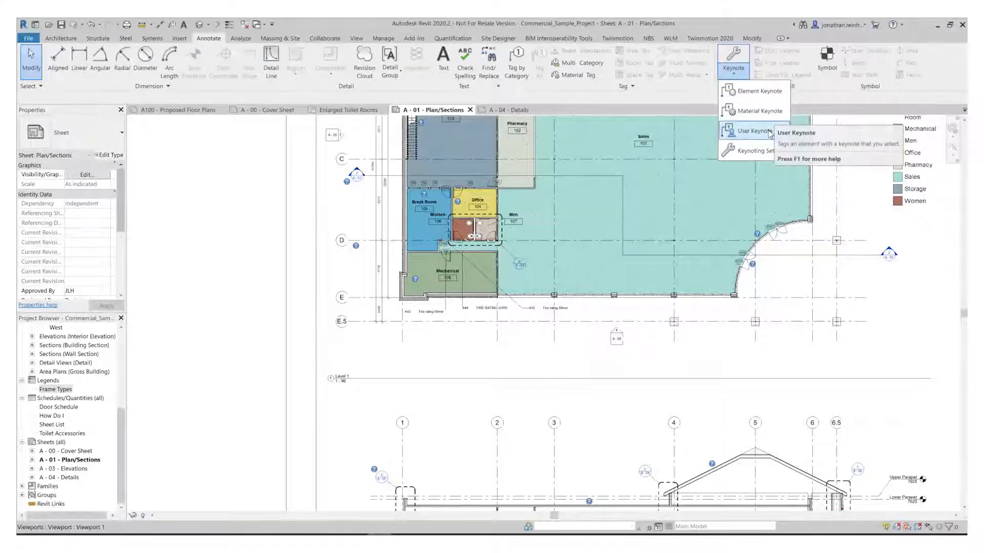
left_click(245, 345)
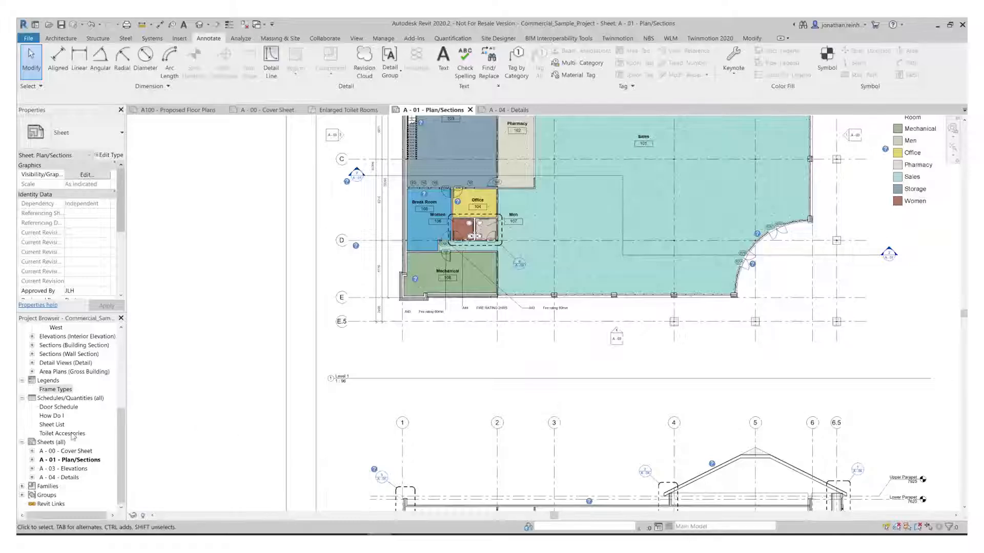
right_click(51, 382)
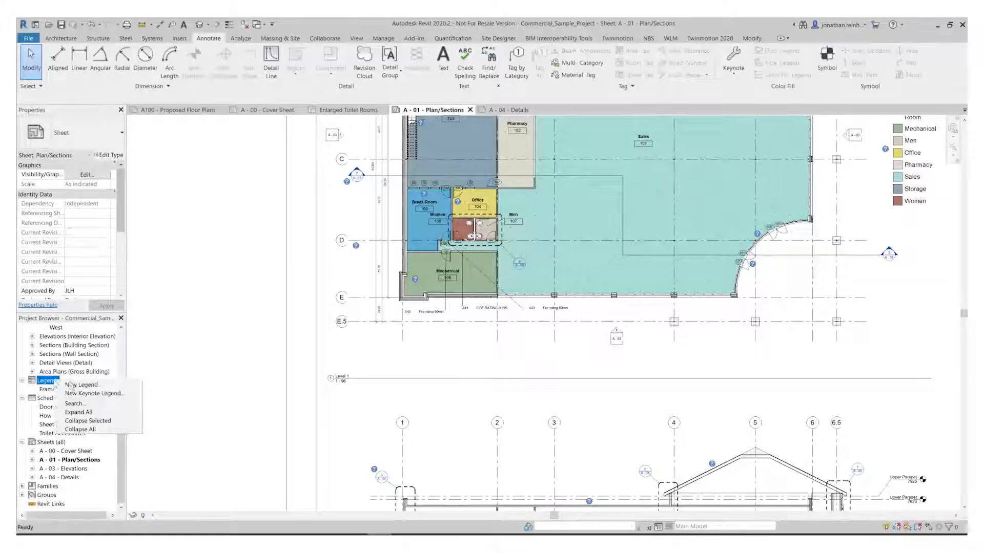
left_click(405, 318)
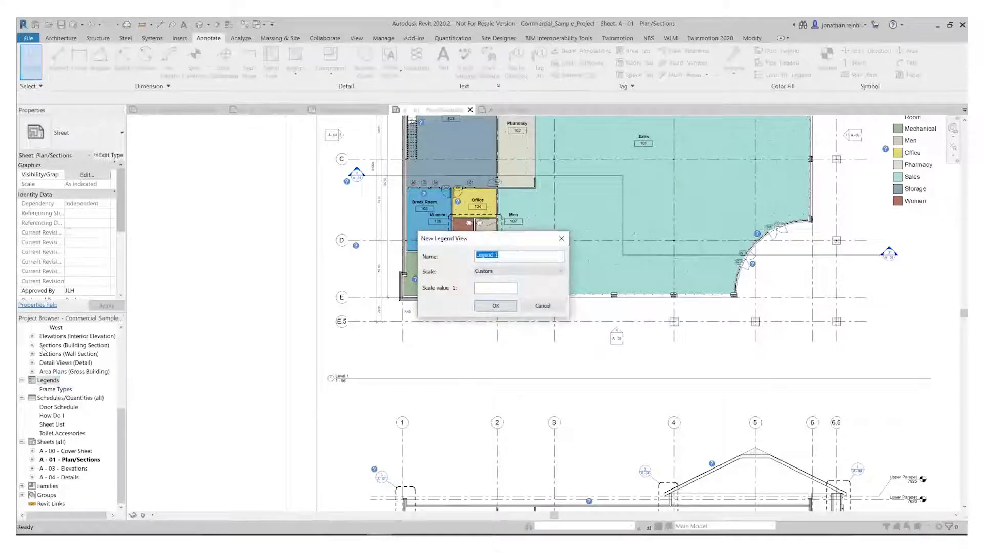
key("Escape")
Create a keynote legend named Keynote Legend with the Key Value and Keynote Text fields.
right_click(51, 381)
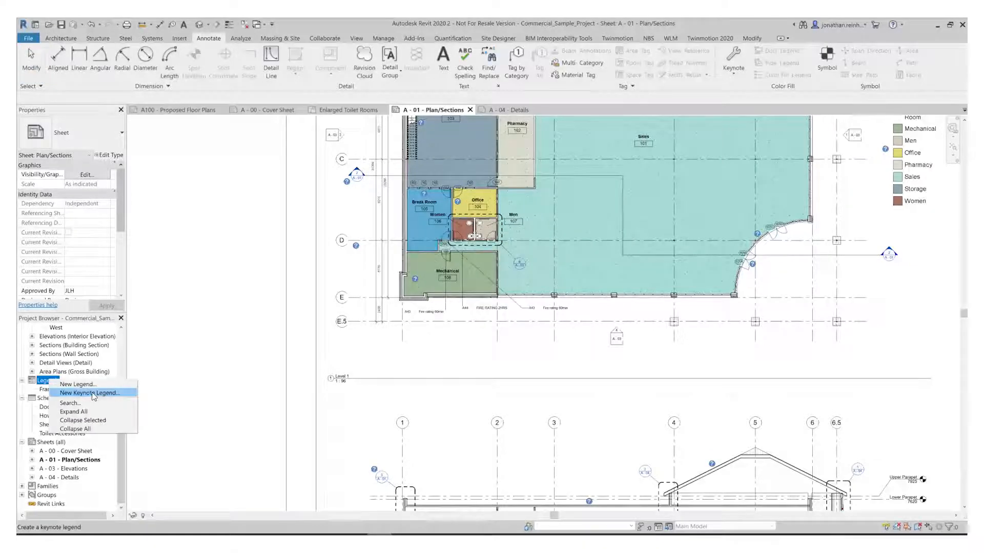
left_click(93, 394)
left_click(458, 306)
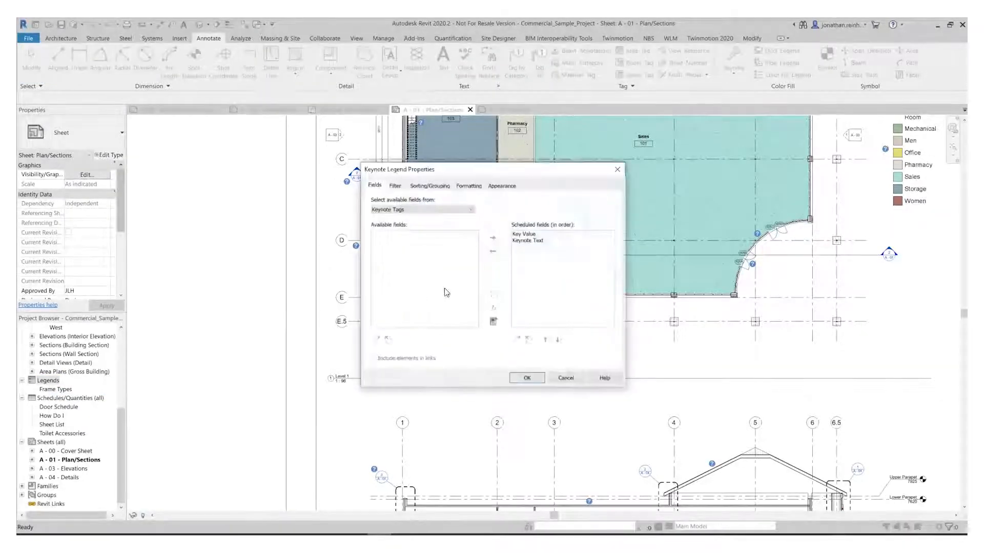
left_click(404, 210)
left_click(432, 213)
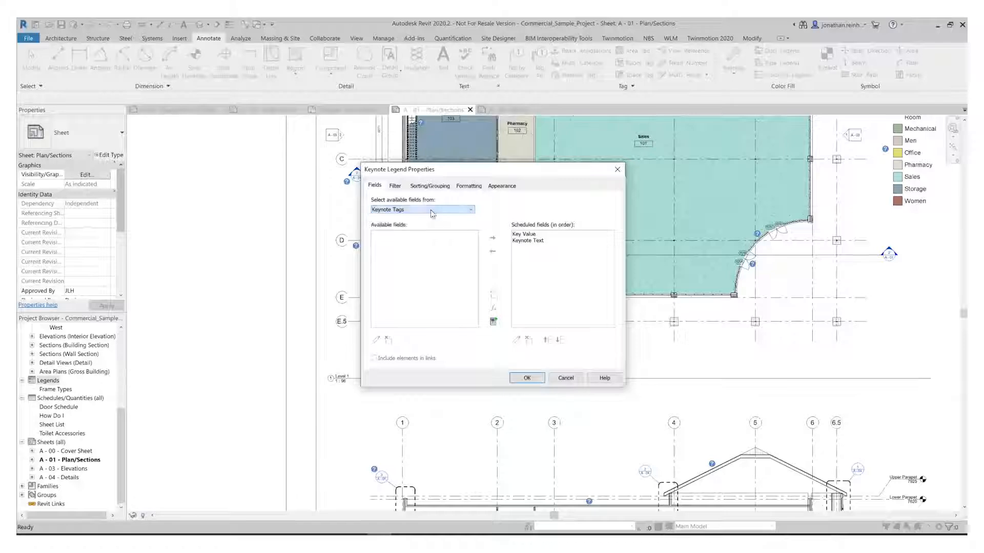
left_click(528, 378)
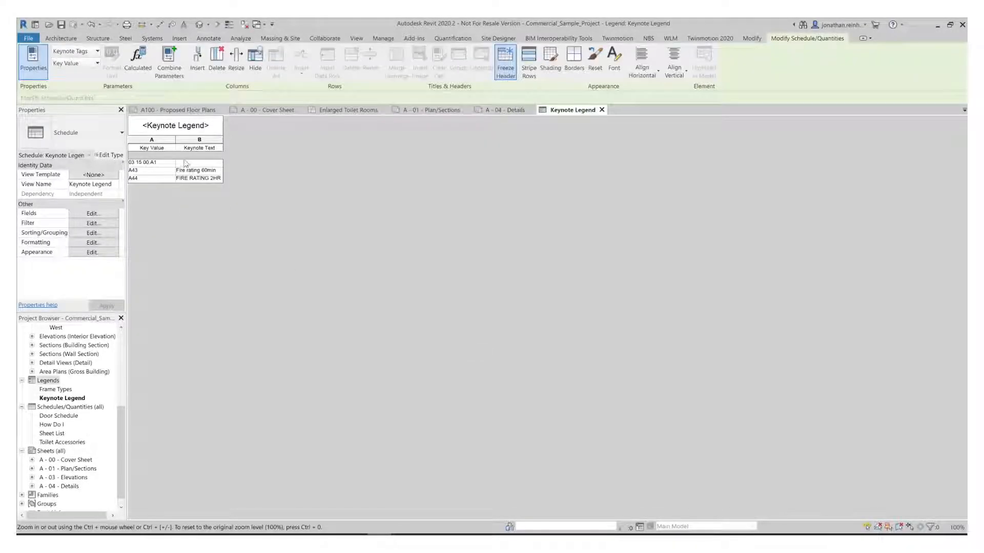
Reopen sheet A - 01 - Plan/Sections from the keynote legend and focus on the keynote tags below grid E.
left_click_drag(174, 140, 183, 139)
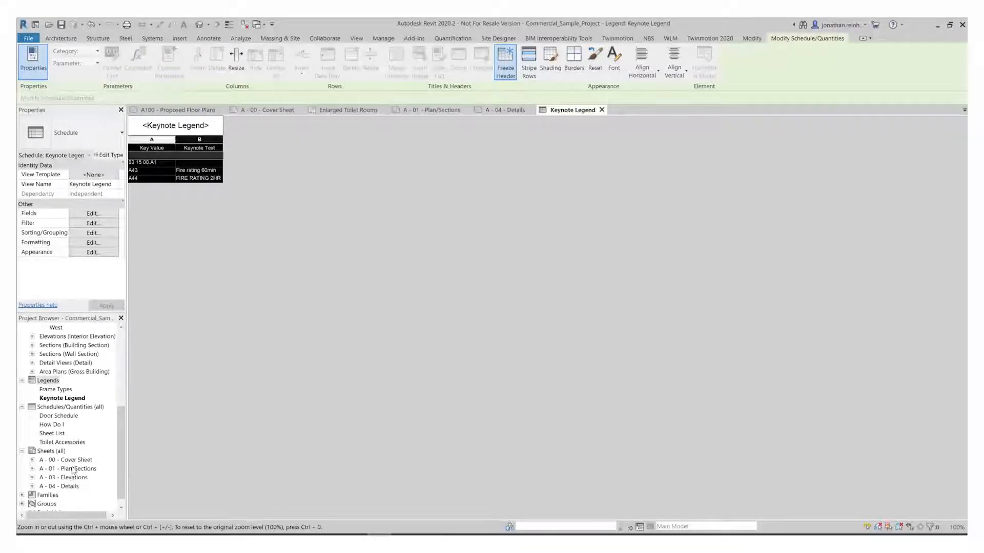
double_click(73, 468)
scroll(405, 312, "up", 2)
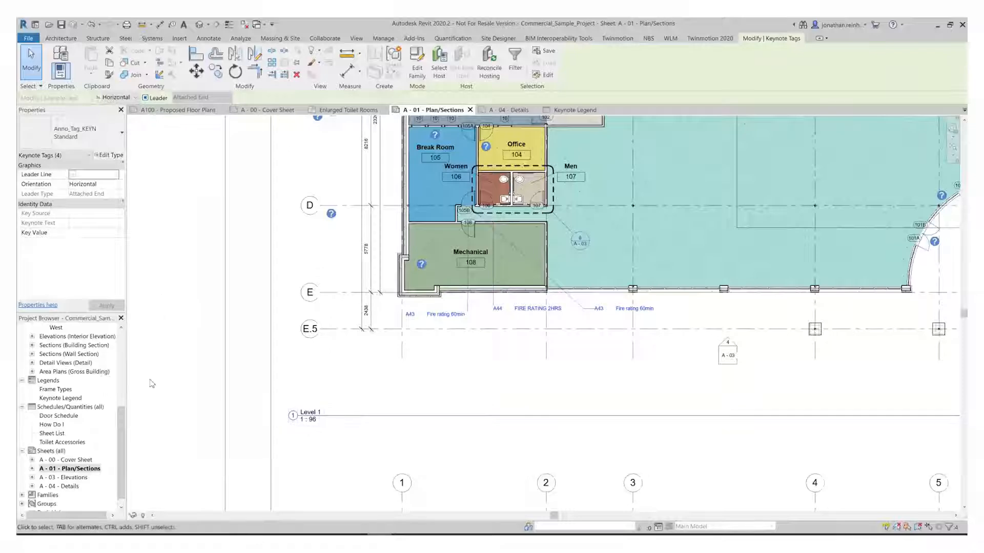
Place the Keynote Legend on the sheet under the keynote tags below grid E.5 and clear the selection.
left_click_drag(55, 399, 494, 359)
left_click(478, 376)
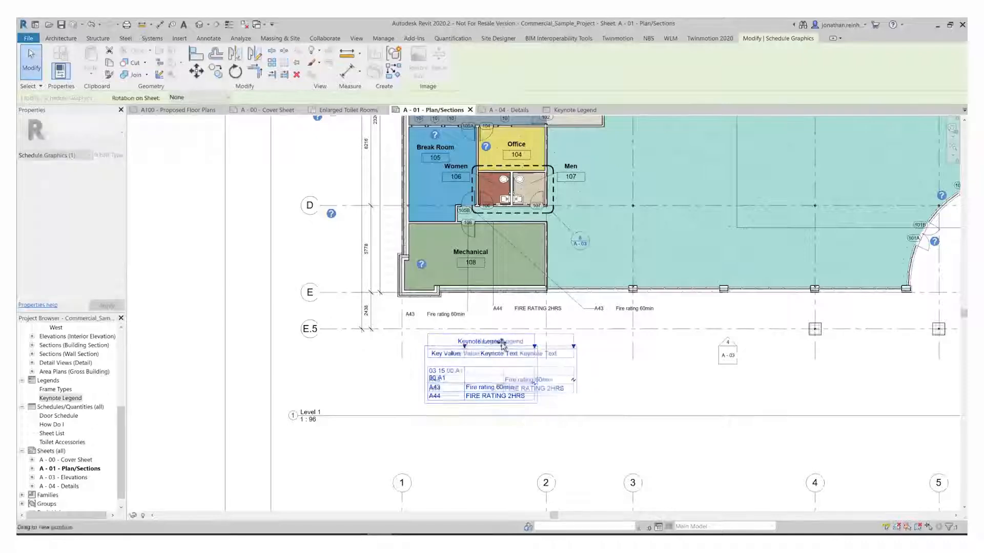
scroll(556, 380, "up", 2)
key("Escape")
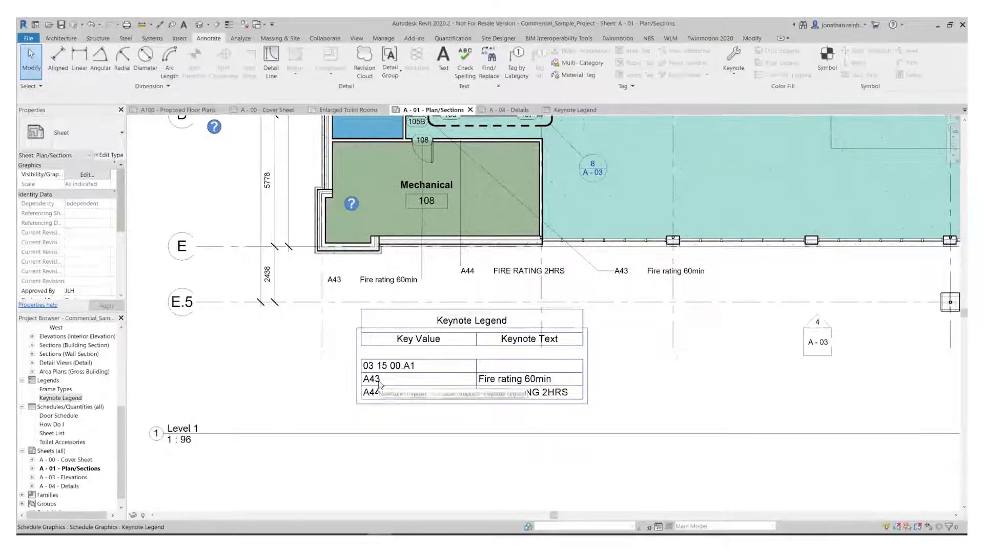
Examine the placed keynote legend's entries, and switch to the Revit Keynotes text file in Notepad to compare them.
scroll(380, 388, "down", 2)
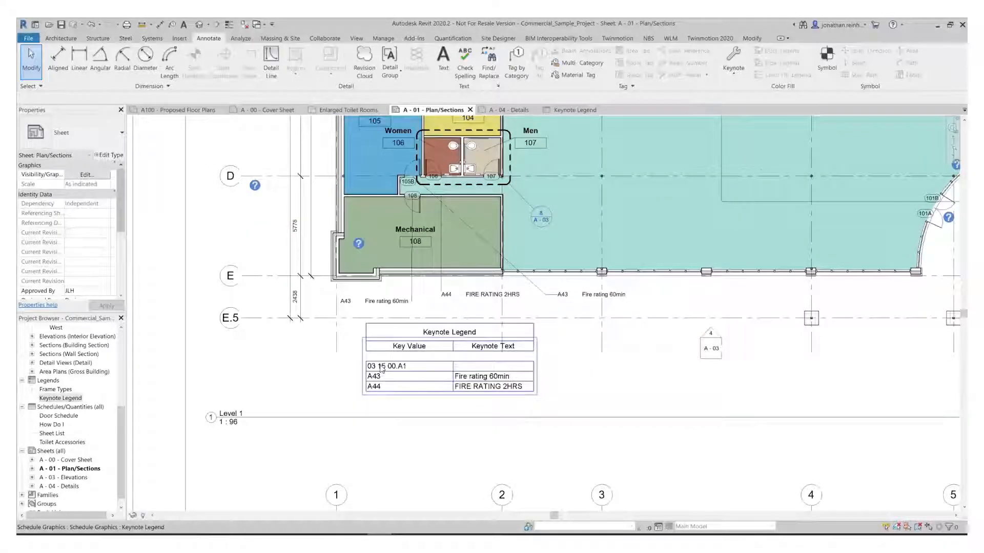
scroll(390, 368, "up", 1)
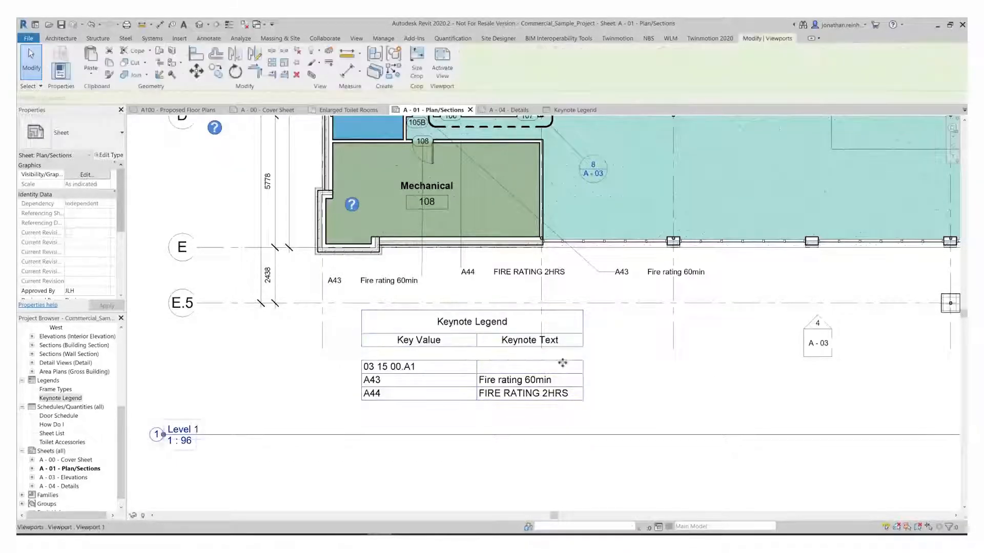
left_click(560, 379)
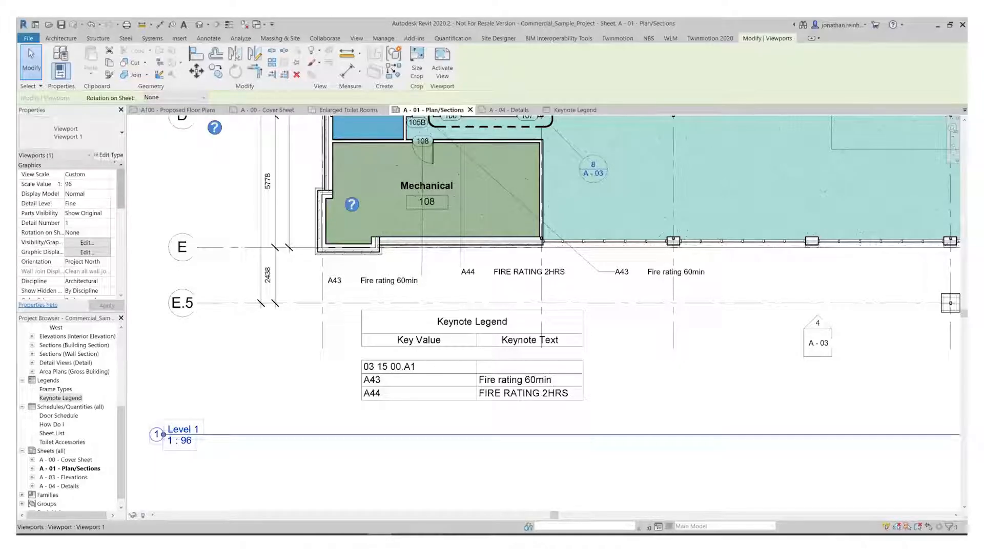
left_click(429, 535)
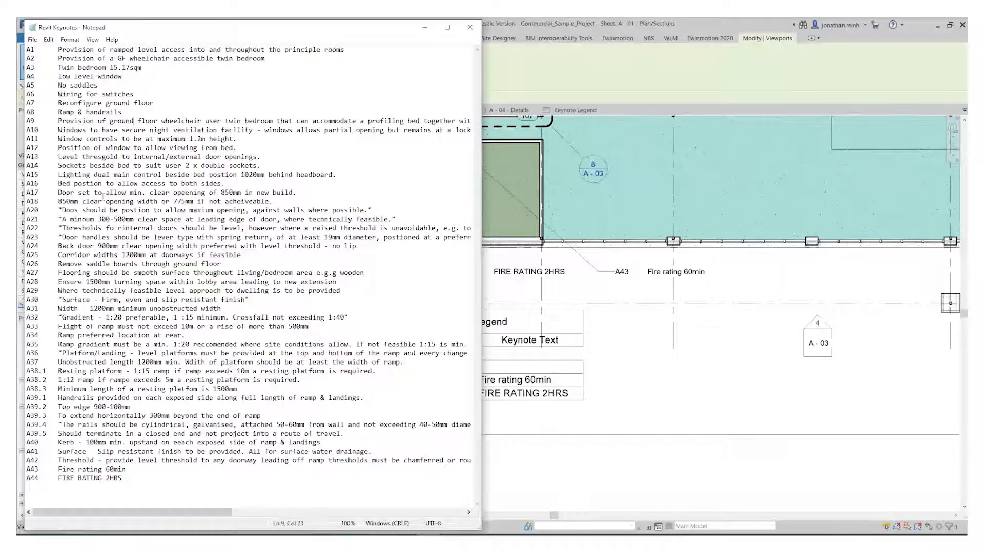